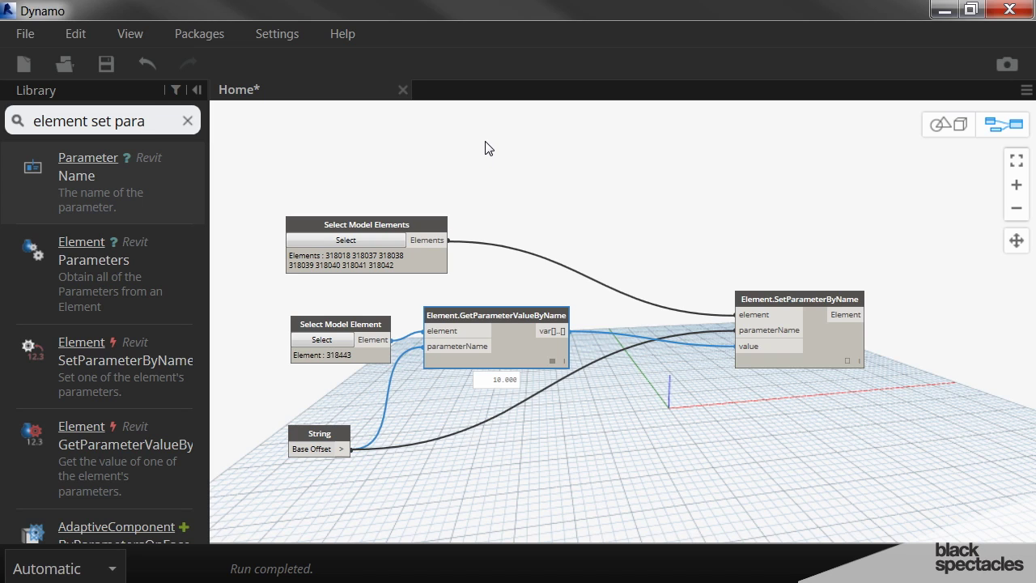
- Close the current Dynamo graph and the Revit project "02 Link Elements - Get Parameters" without saving either one
click(404, 90)
click(567, 352)
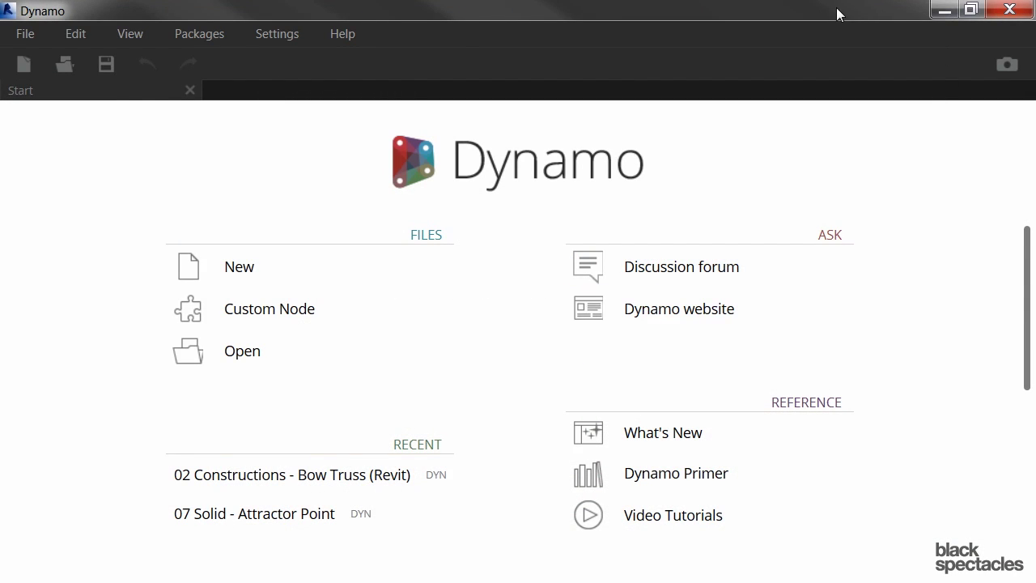
drag(836, 11, 566, 474)
click(1003, 187)
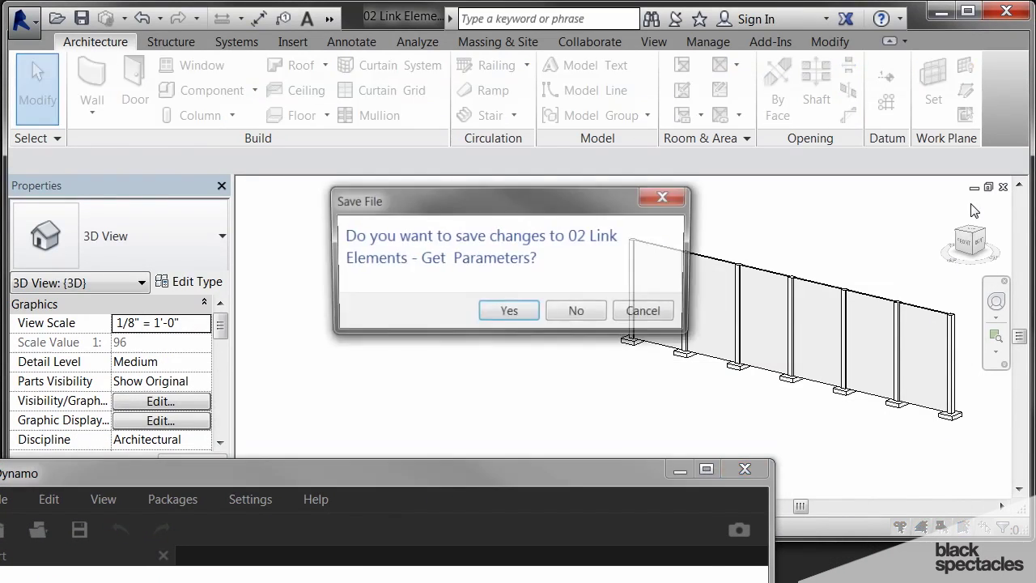
click(575, 315)
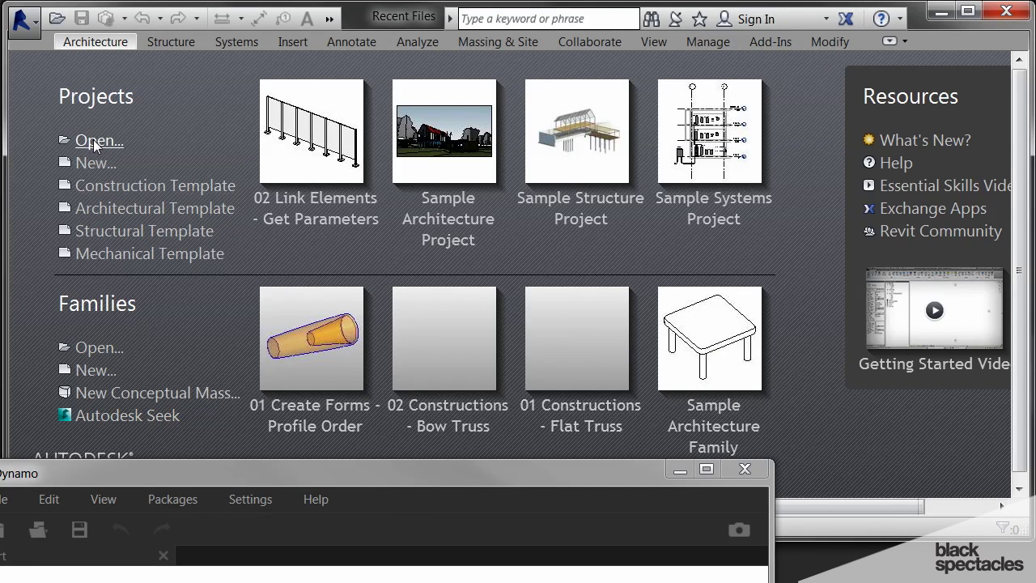
- Open the Revit project "03 Create Elements - By Intersection" from the "7 Revit Elements" folder
click(93, 140)
click(412, 204)
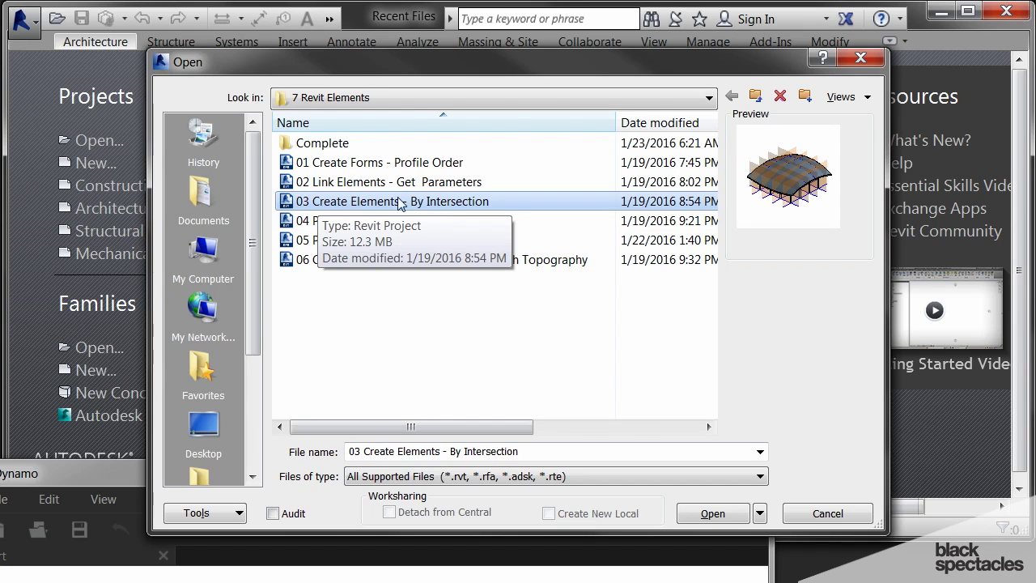
click(704, 510)
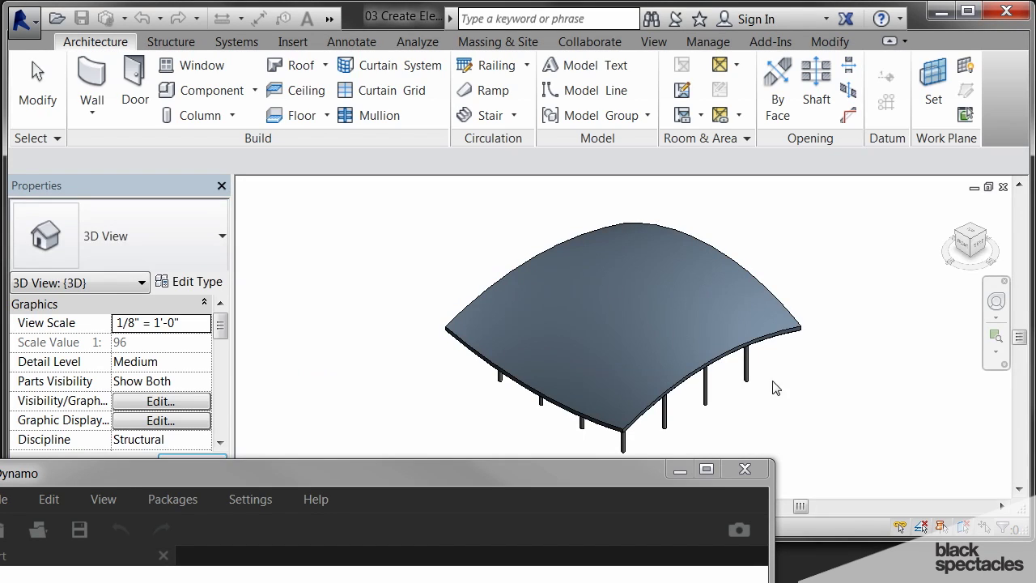
- Examine the curved roof and the columns beneath it from above and below, and review the available roof creation options
shift+middle_drag(811, 414, 551, 245)
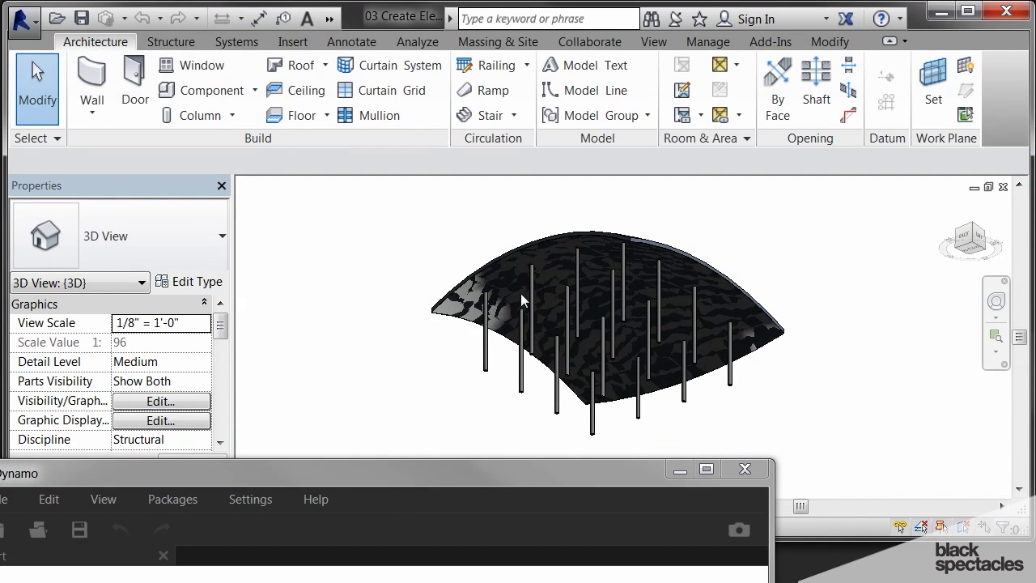
shift+middle_drag(532, 310, 648, 393)
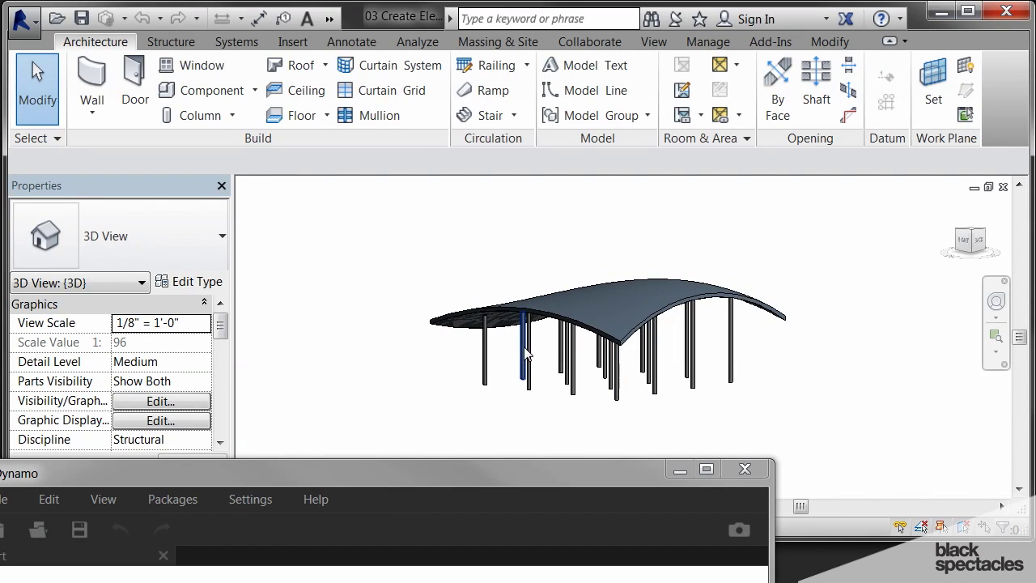
shift+middle_drag(523, 346, 496, 288)
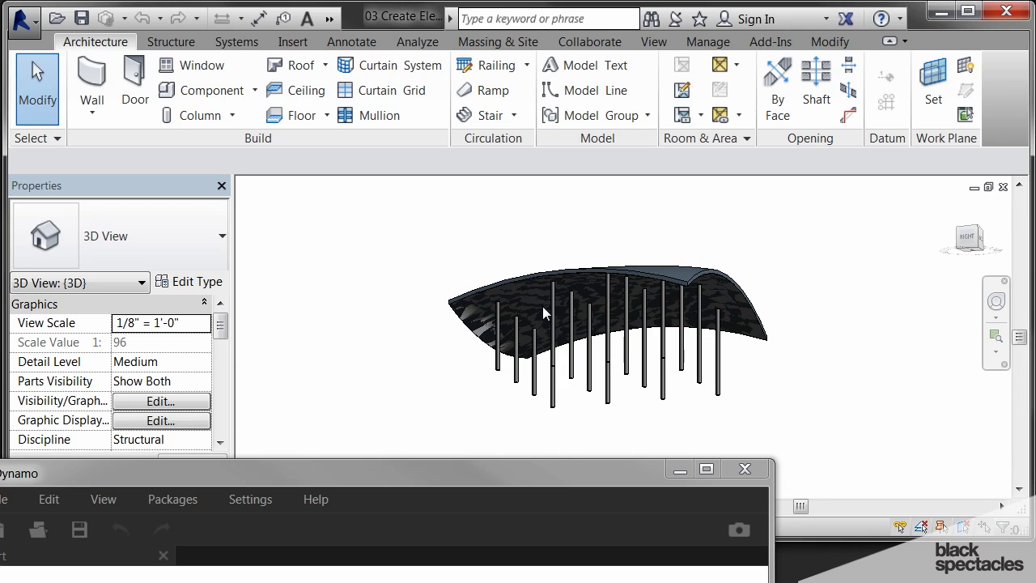
shift+middle_drag(547, 306, 485, 268)
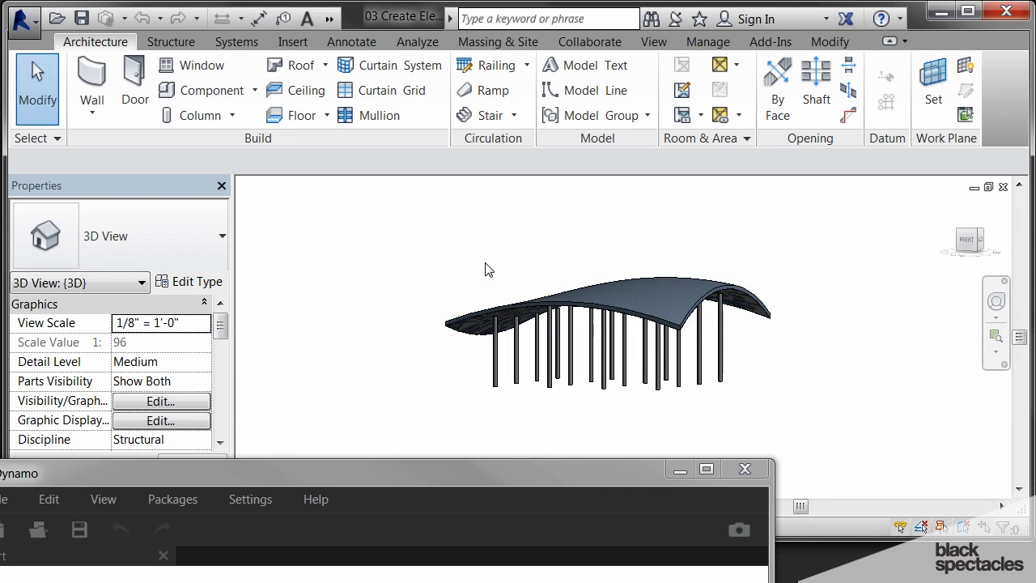
click(325, 65)
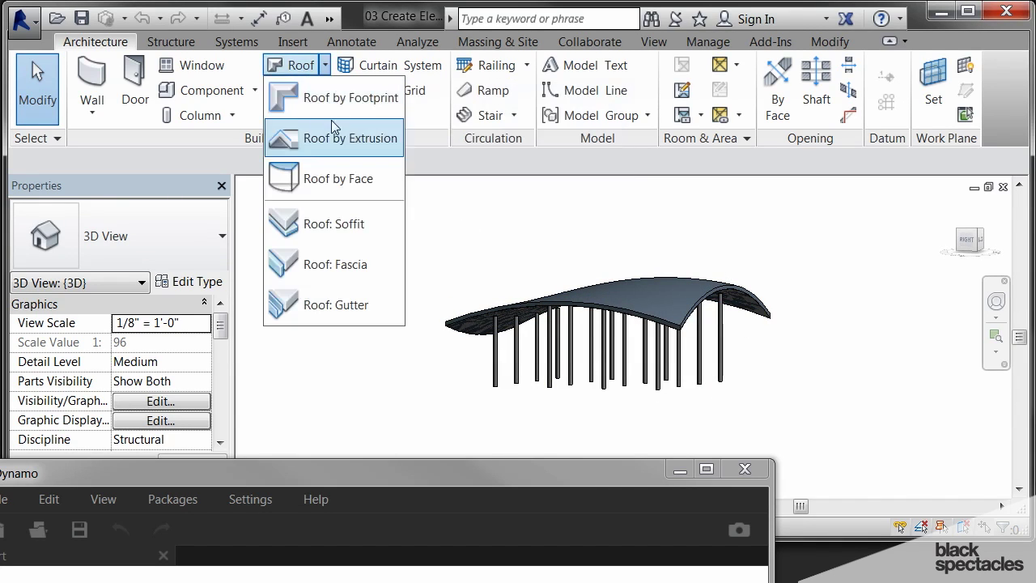
key(Escape)
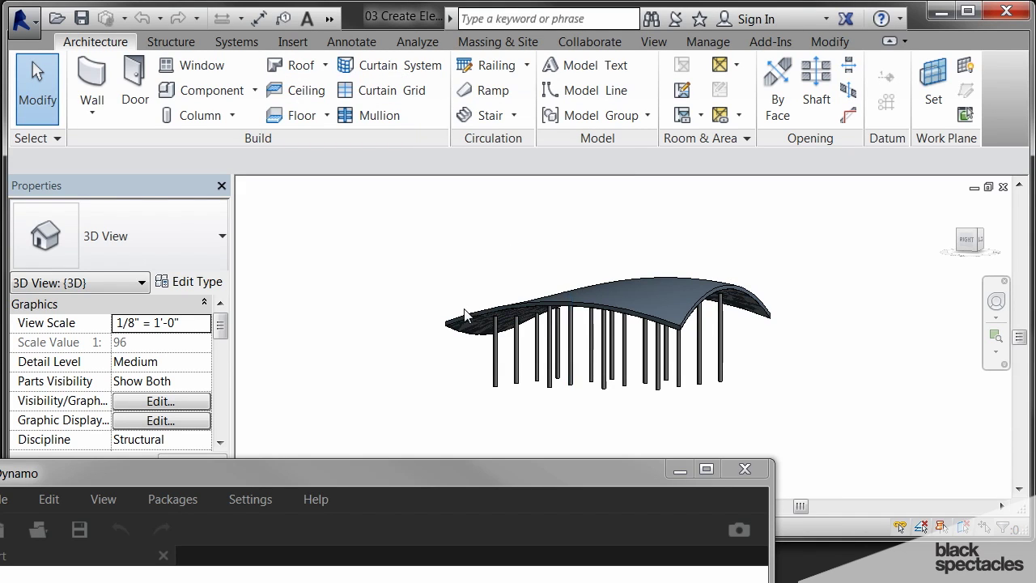
shift+middle_drag(485, 328, 601, 359)
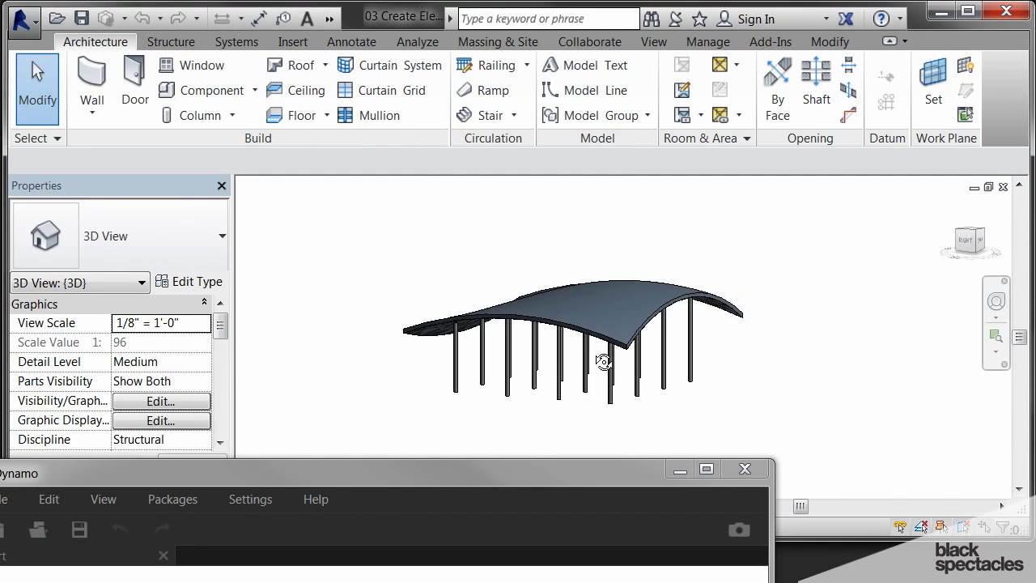
- Close the Properties palette and open the Level 1 floor plan to inspect the columns at the grid intersections
scroll(219, 348, down, 4)
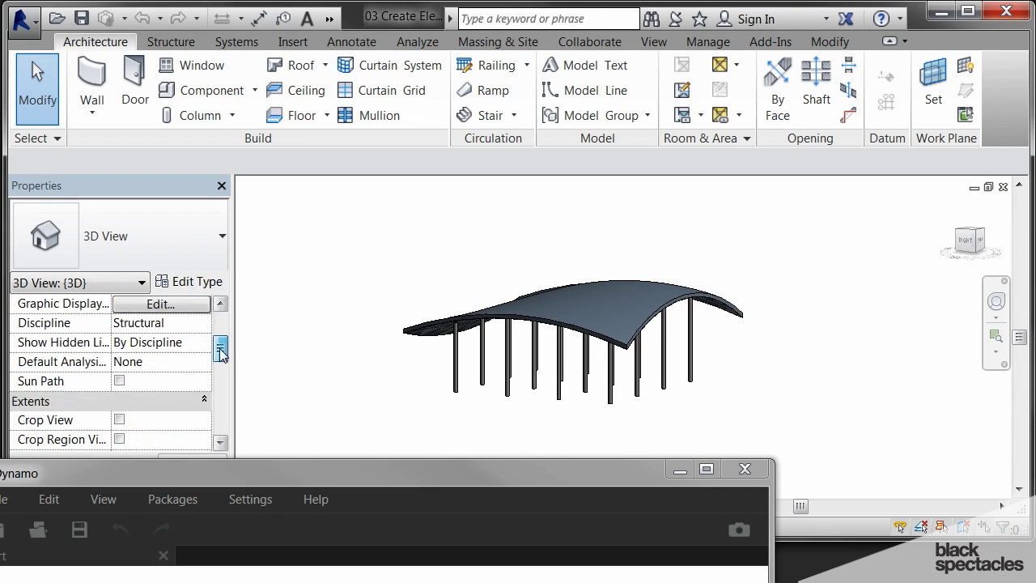
click(222, 186)
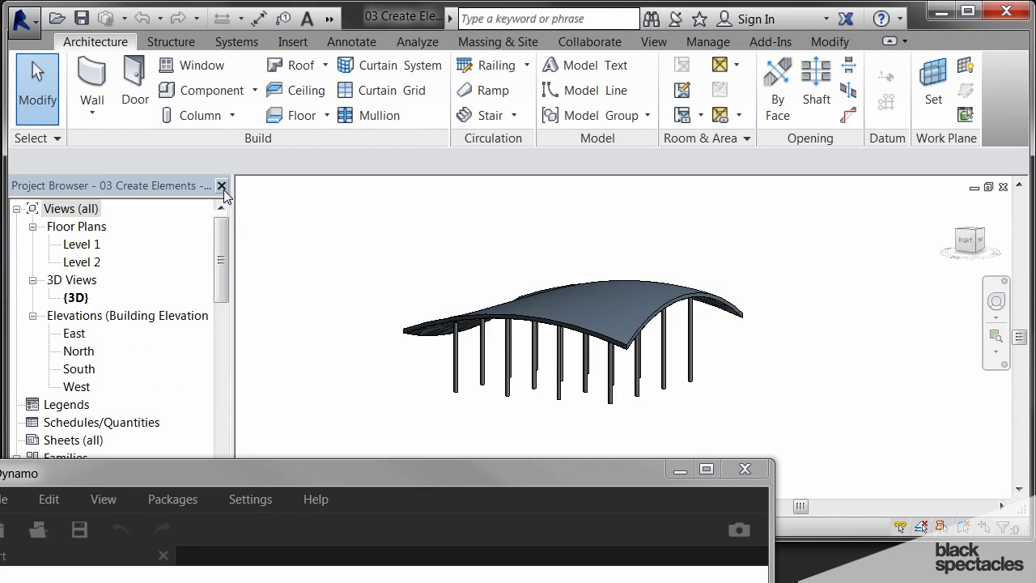
double_click(83, 243)
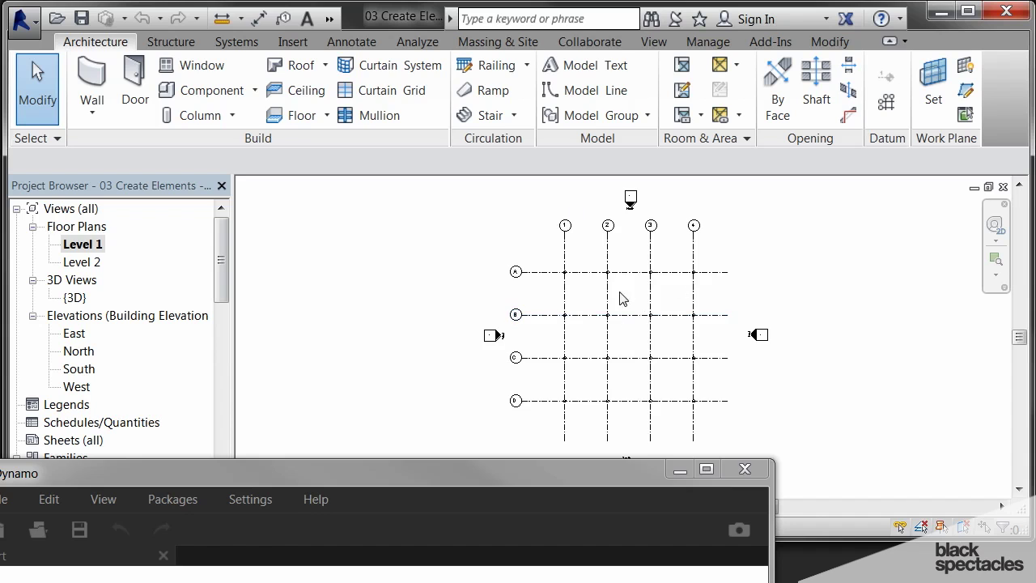
scroll(566, 272, up, 3)
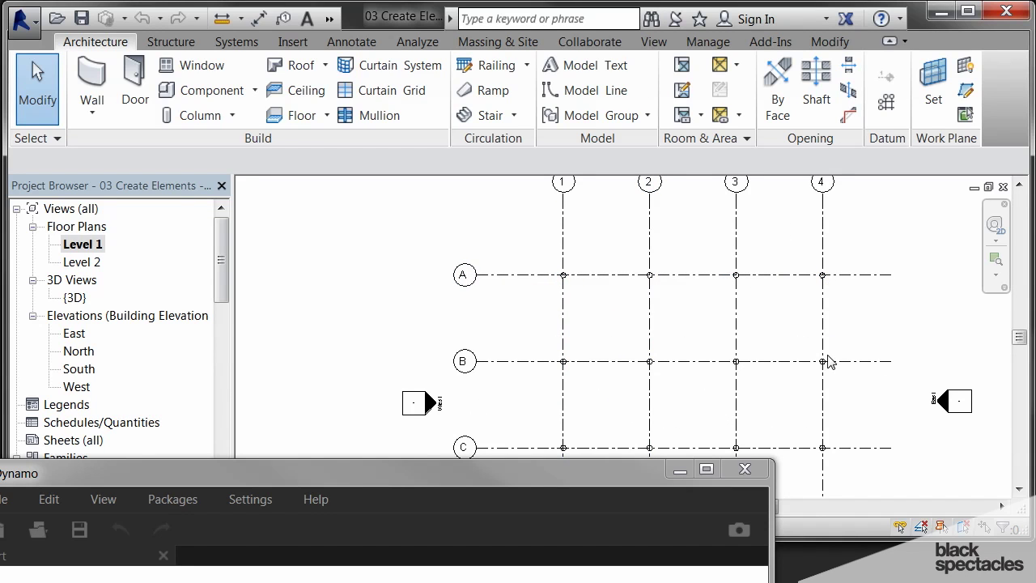
middle_drag(551, 374, 462, 302)
scroll(504, 348, down, 2)
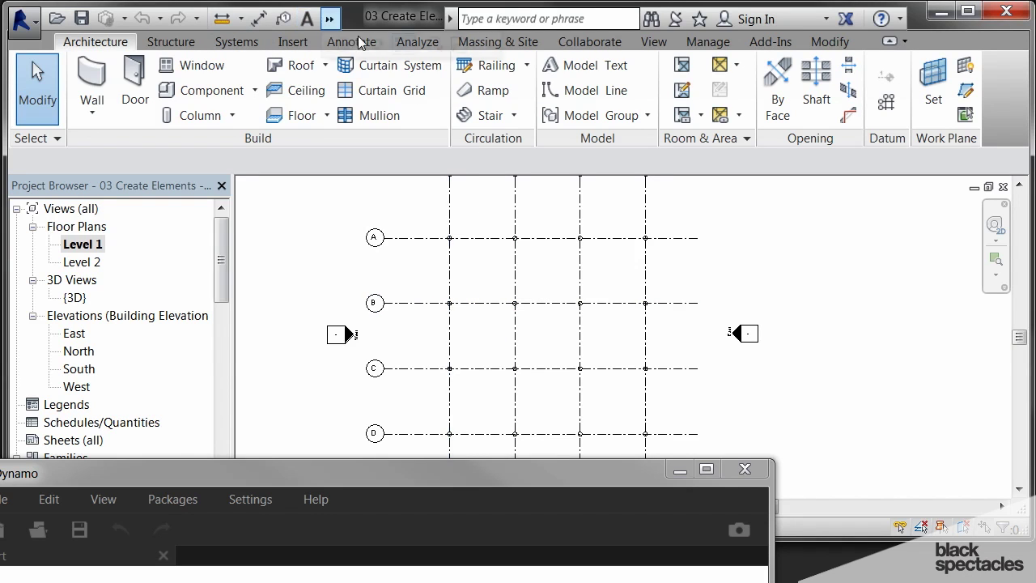
- Return to the 3D view and examine from several angles how the column tops relate to the curved roof
click(328, 18)
click(340, 46)
shift+middle_drag(569, 356, 462, 297)
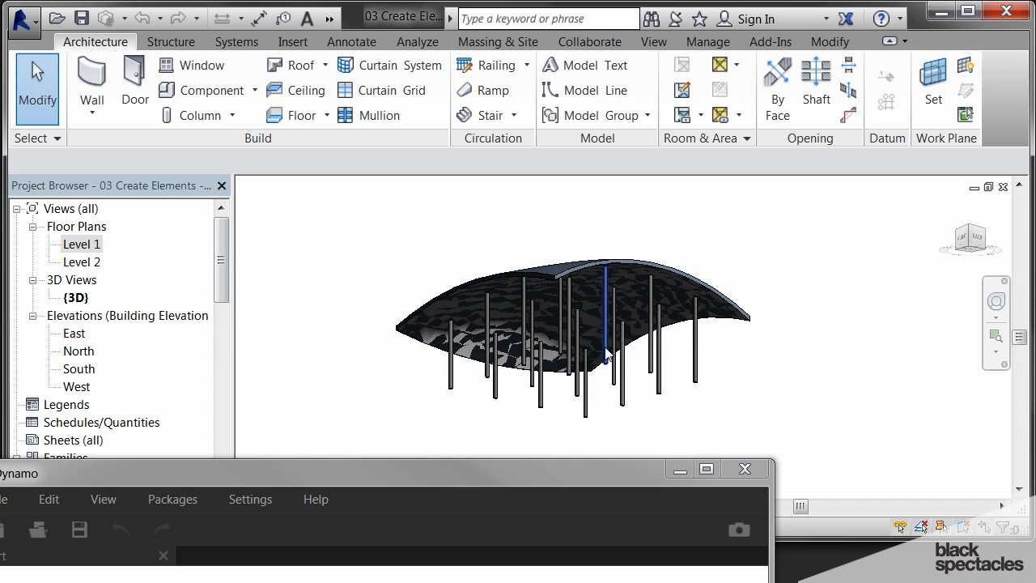
shift+middle_drag(534, 301, 611, 408)
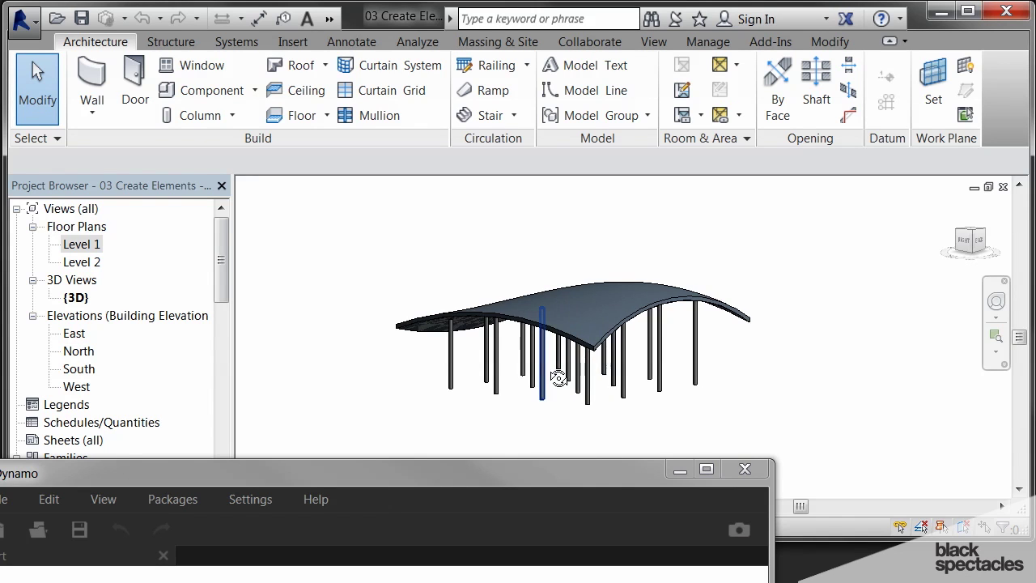
shift+middle_drag(557, 377, 703, 272)
shift+middle_drag(671, 331, 537, 386)
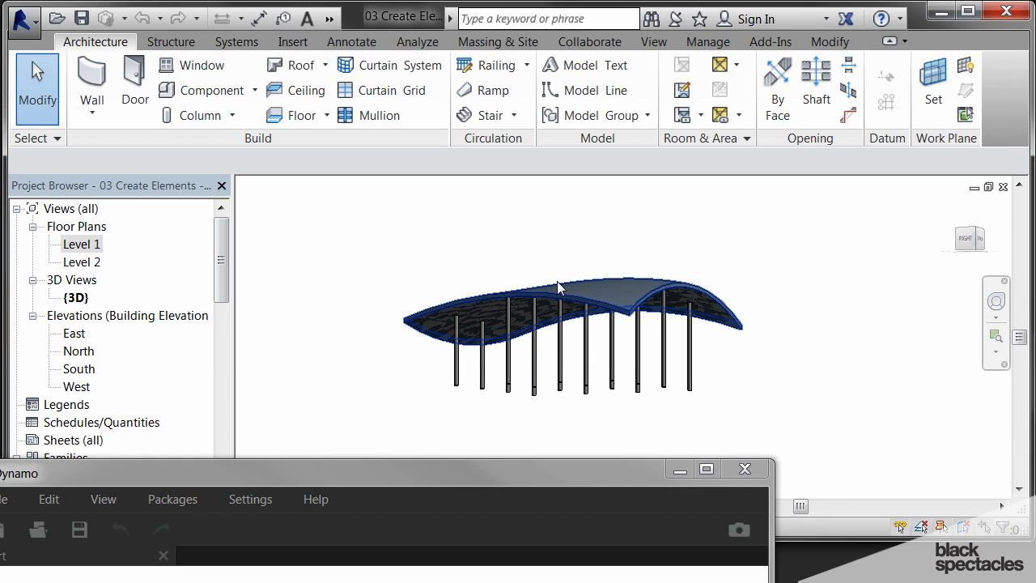
shift+middle_drag(557, 281, 598, 361)
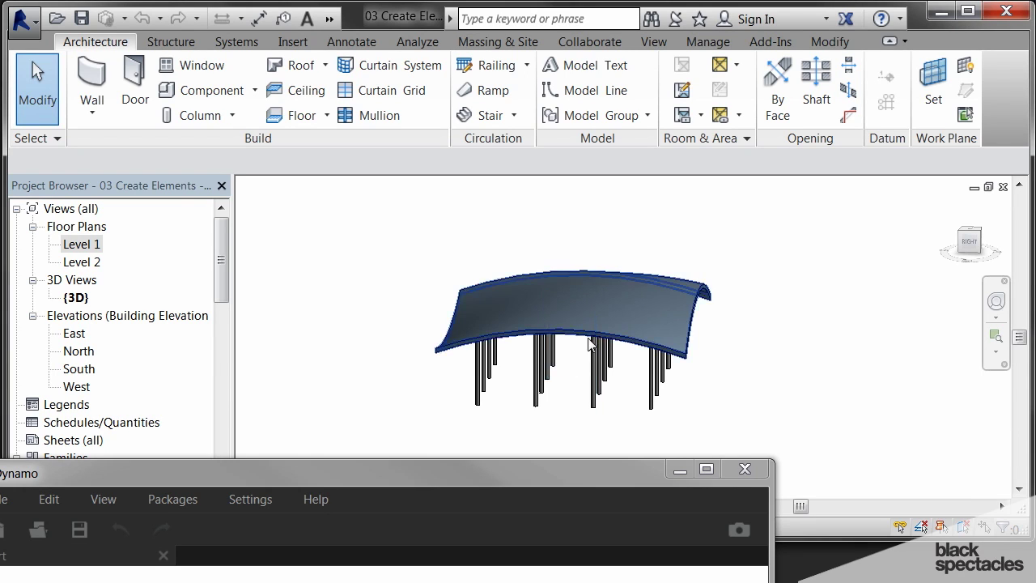
shift+middle_drag(598, 361, 635, 368)
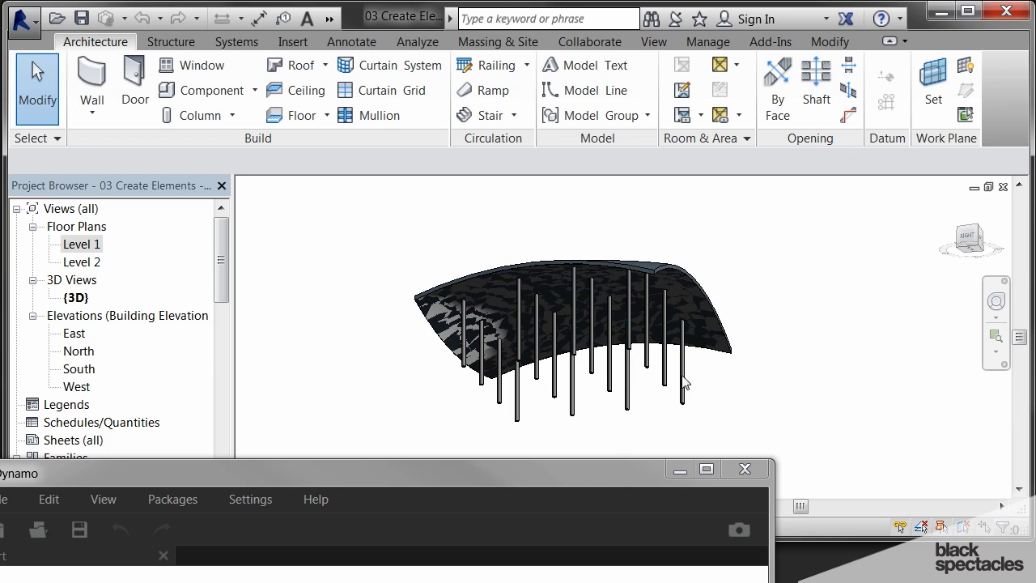
shift+middle_drag(630, 314, 671, 364)
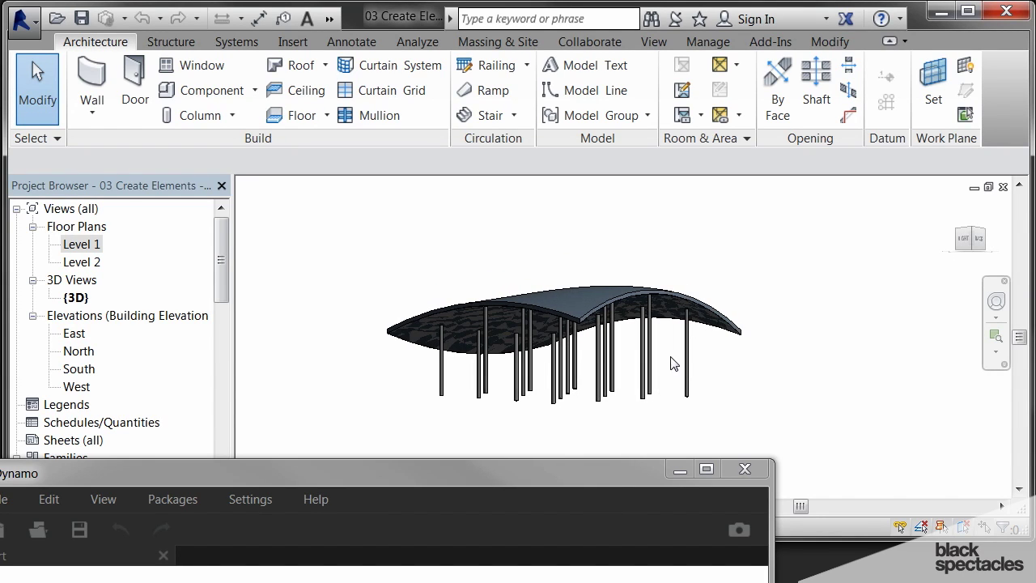
- Switch to Dynamo, maximize its window and create a new graph
drag(584, 473, 802, 249)
double_click(803, 247)
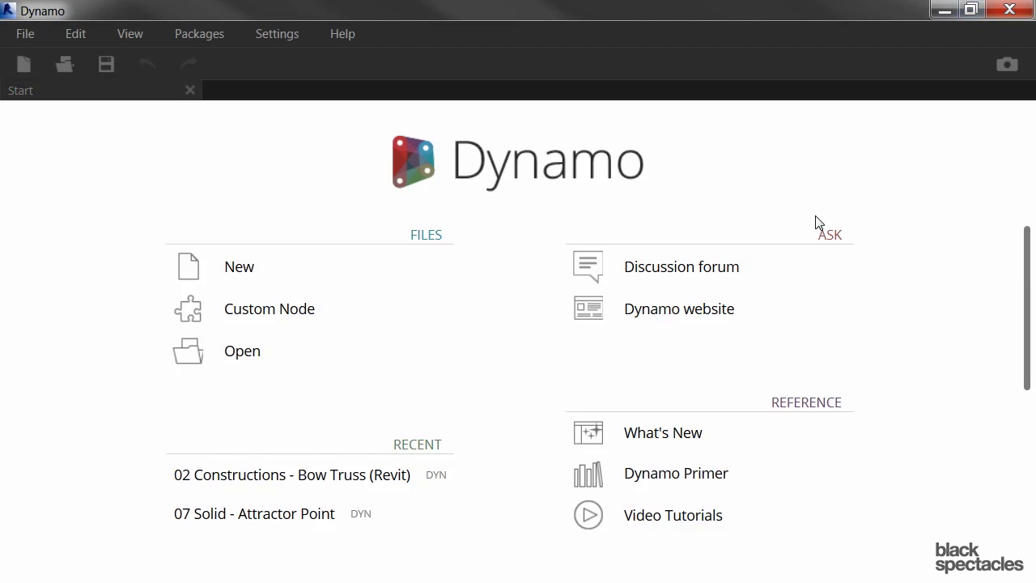
click(243, 265)
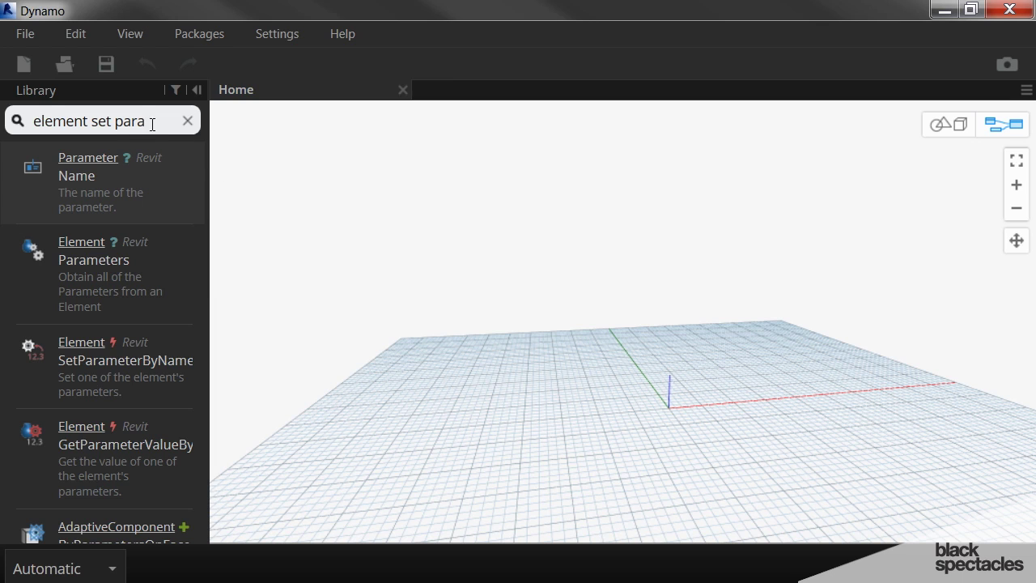
- Add a Select Model Elements node to the graph and place it near the canvas's upper edge
drag(152, 125, 18, 111)
text(select)
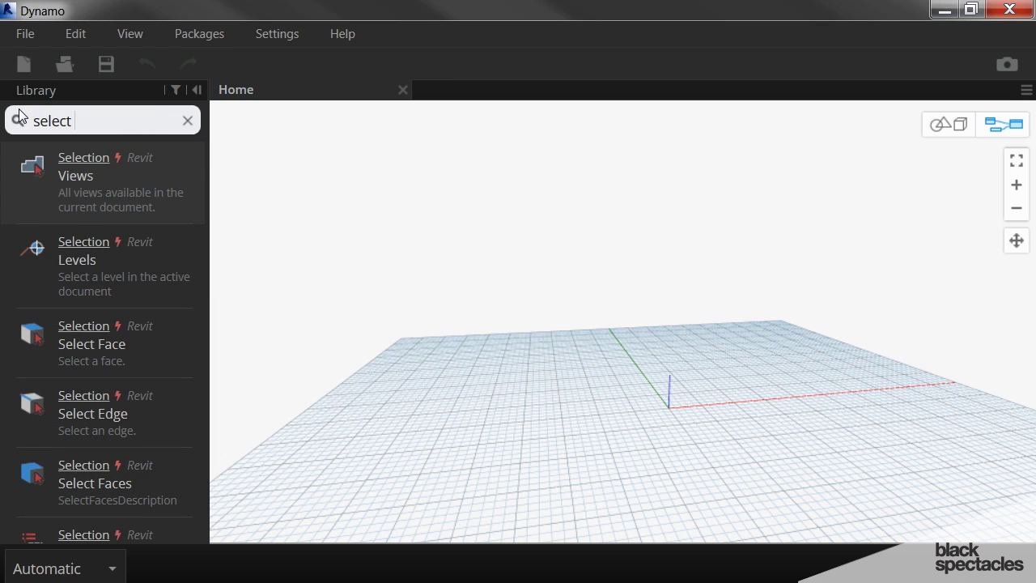
text( model ele)
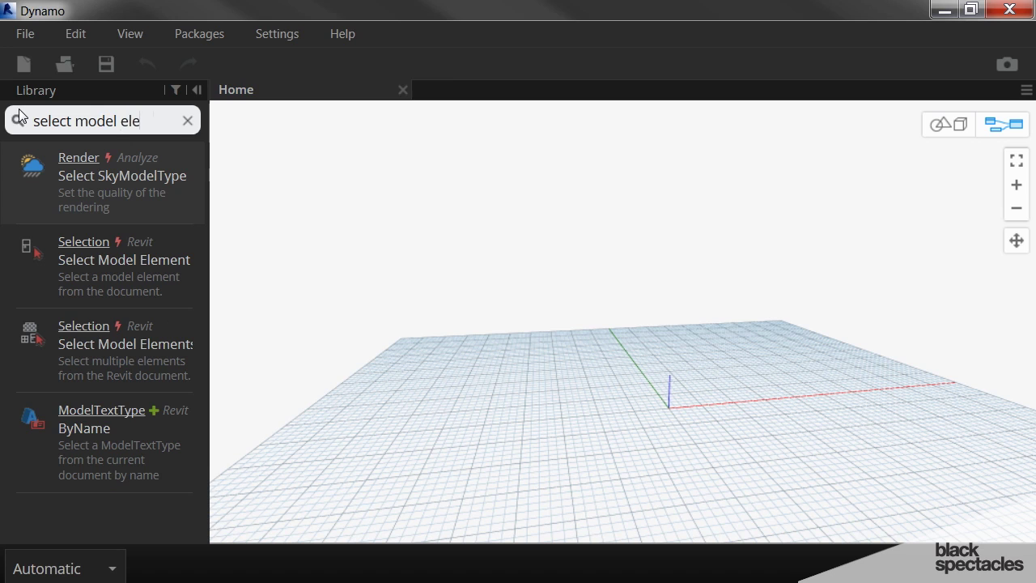
text(ment)
click(124, 251)
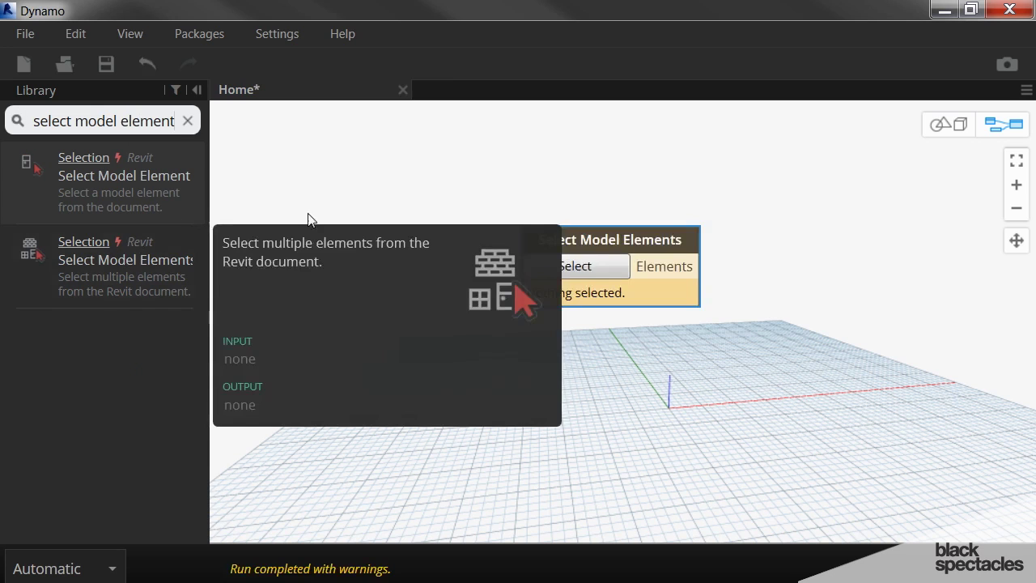
drag(585, 246, 353, 173)
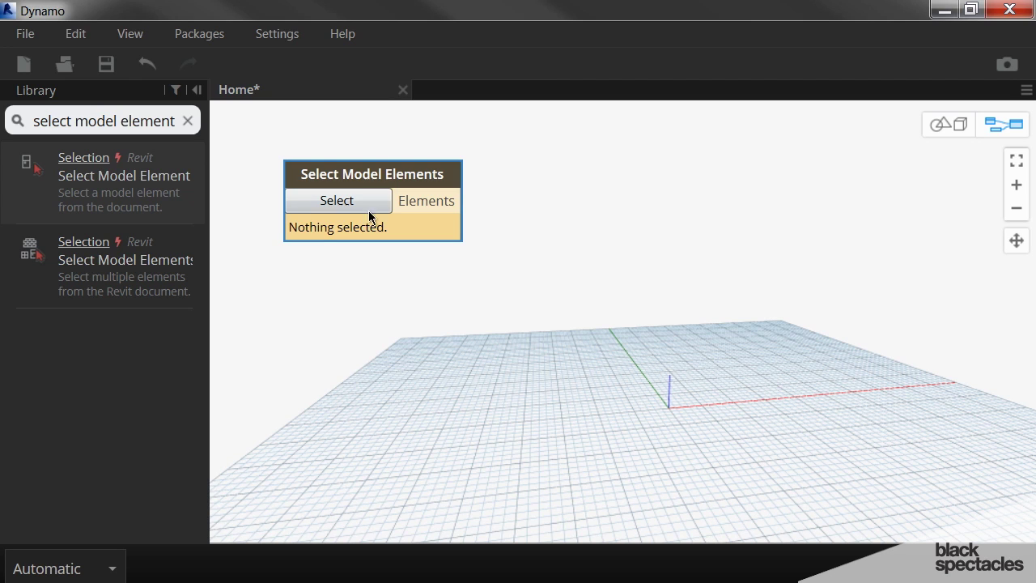
- Add a Select Face node below the Select Model Elements node and space the two nodes apart
drag(173, 121, 15, 121)
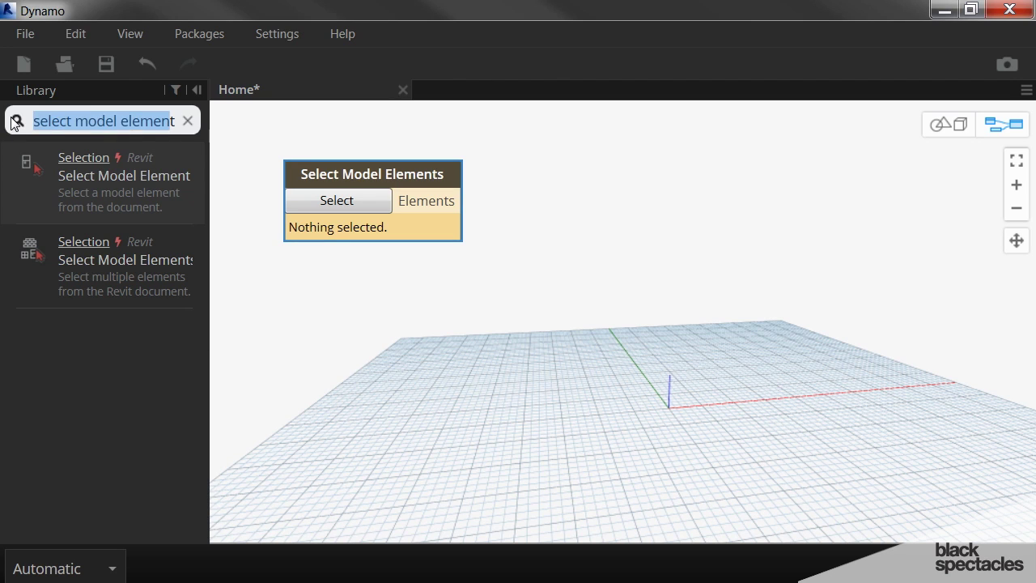
text(t)
key(BackSpace)
text(selec)
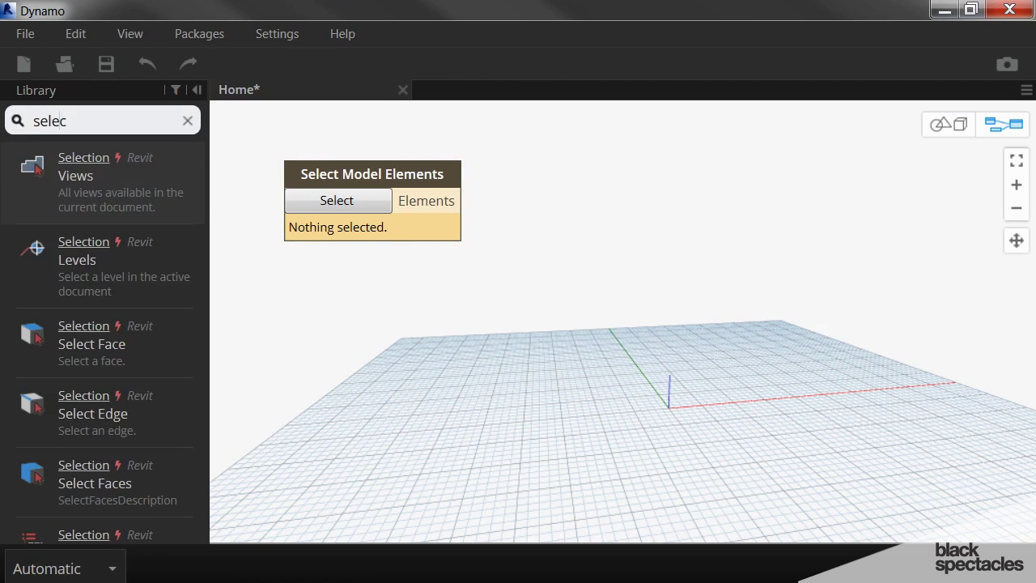
text(t face)
click(133, 183)
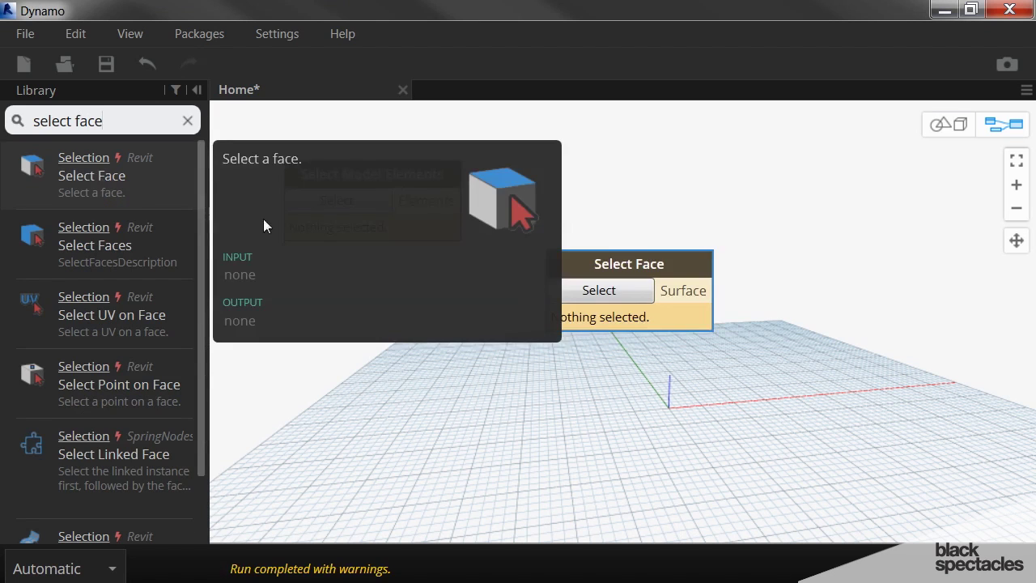
drag(632, 263, 376, 297)
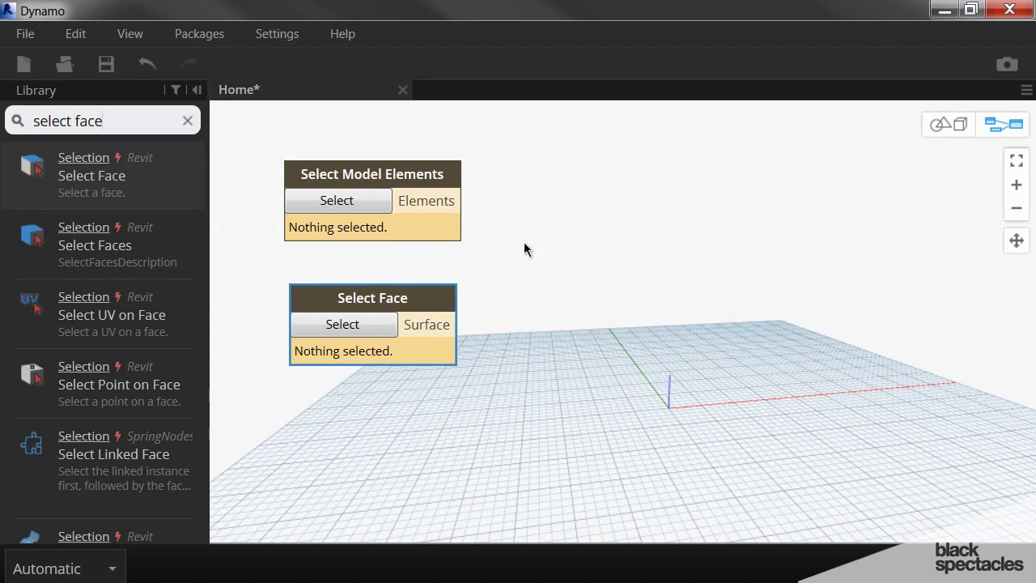
click(340, 177)
drag(340, 178, 342, 168)
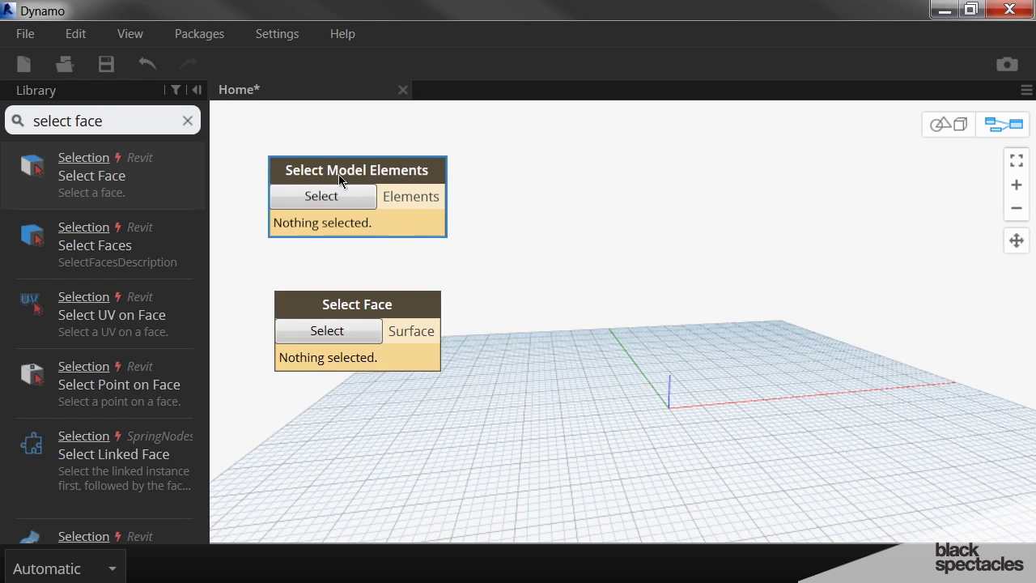
- Move the Dynamo window aside and reposition the Revit 3D model so the roof and columns sit clear of it
drag(894, 15, 309, 71)
shift+middle_drag(598, 250, 655, 261)
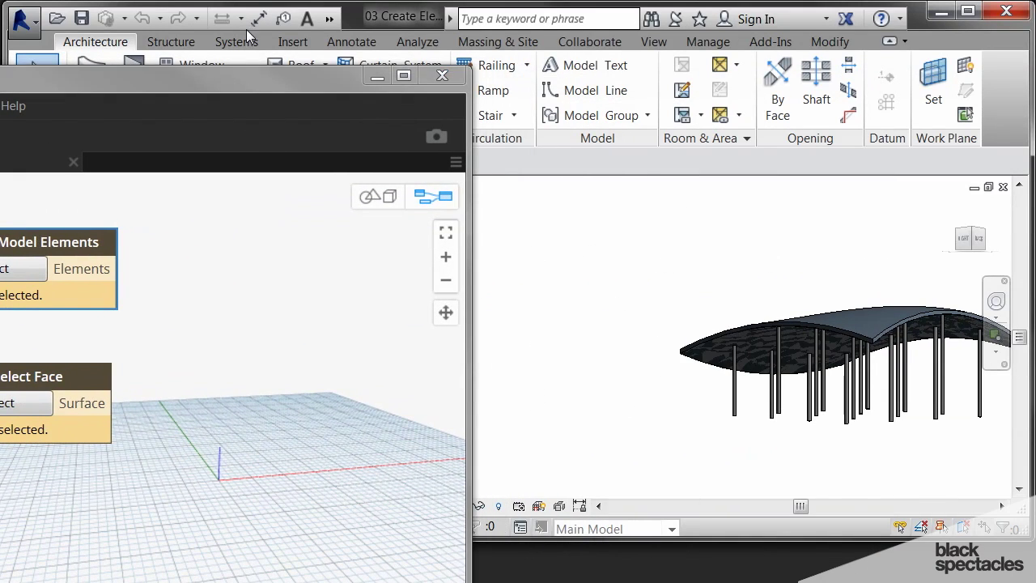
- Move the Dynamo window off the Revit project browser and open the Level 1 floor plan with the whole grid in view
drag(246, 76, 301, 388)
double_click(80, 245)
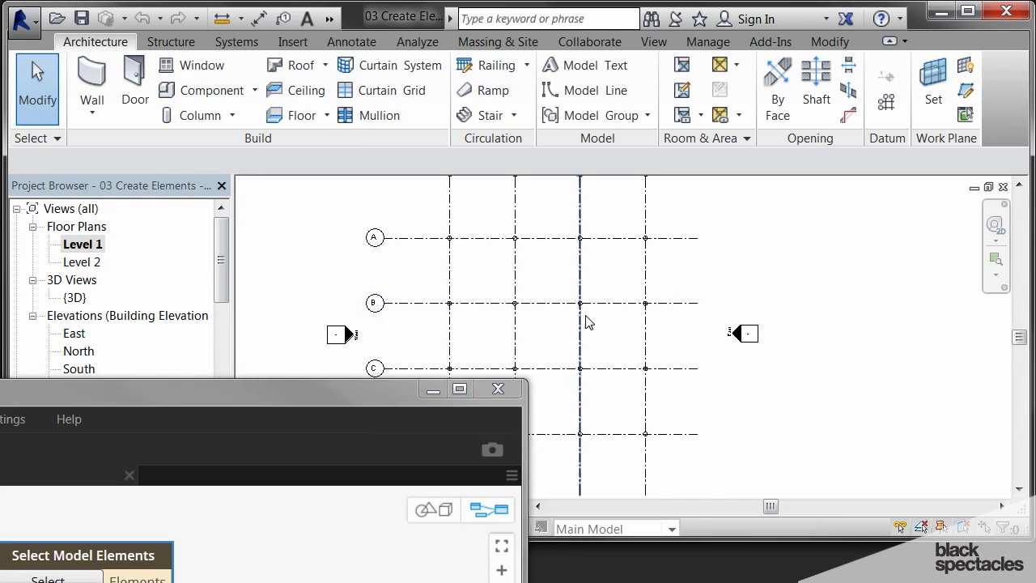
scroll(627, 324, down, 2)
scroll(639, 299, down, 1)
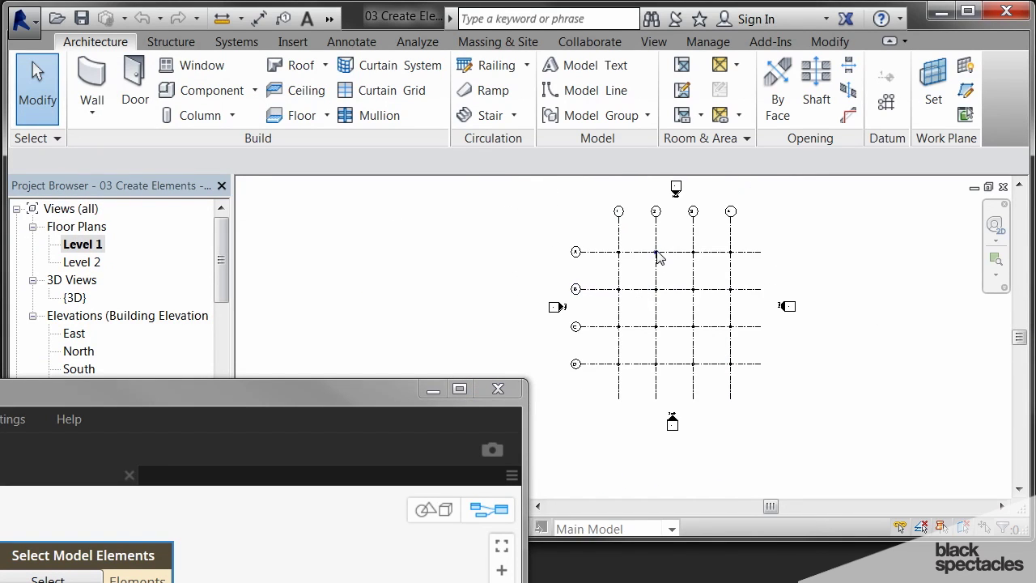
- Temporarily isolate the grid category in the Level 1 plan
right_click(620, 252)
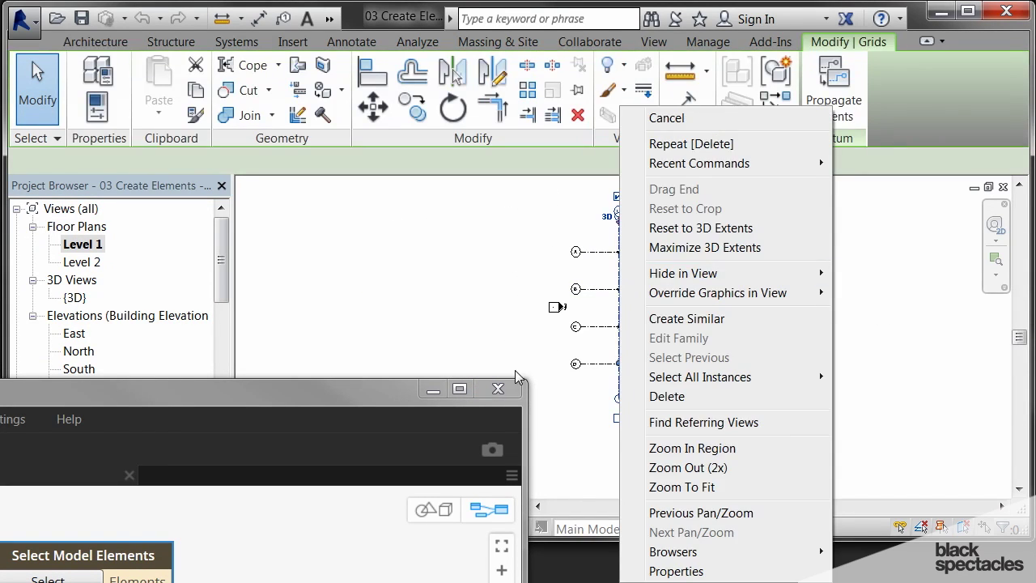
drag(388, 387, 230, 293)
click(438, 506)
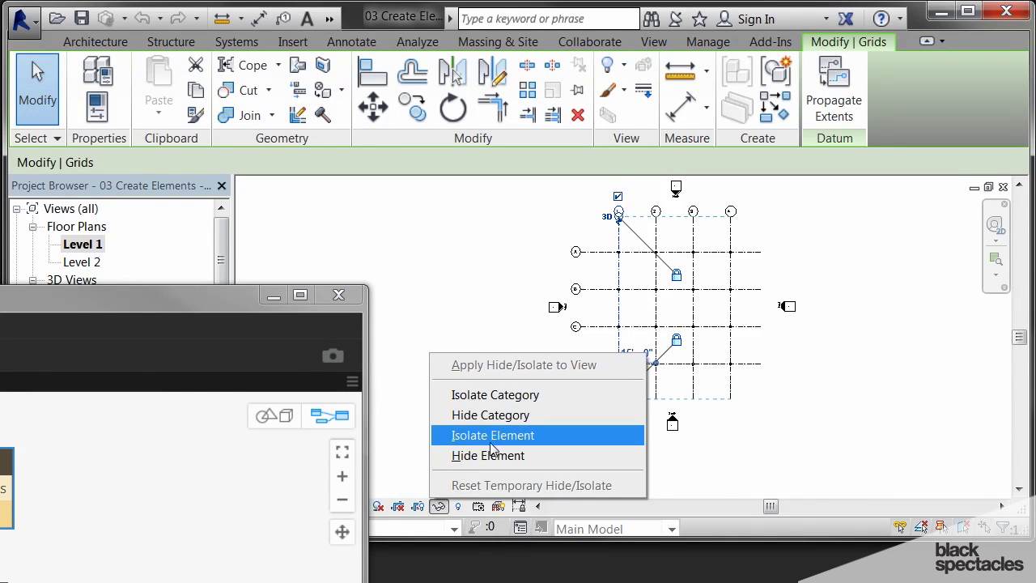
click(485, 394)
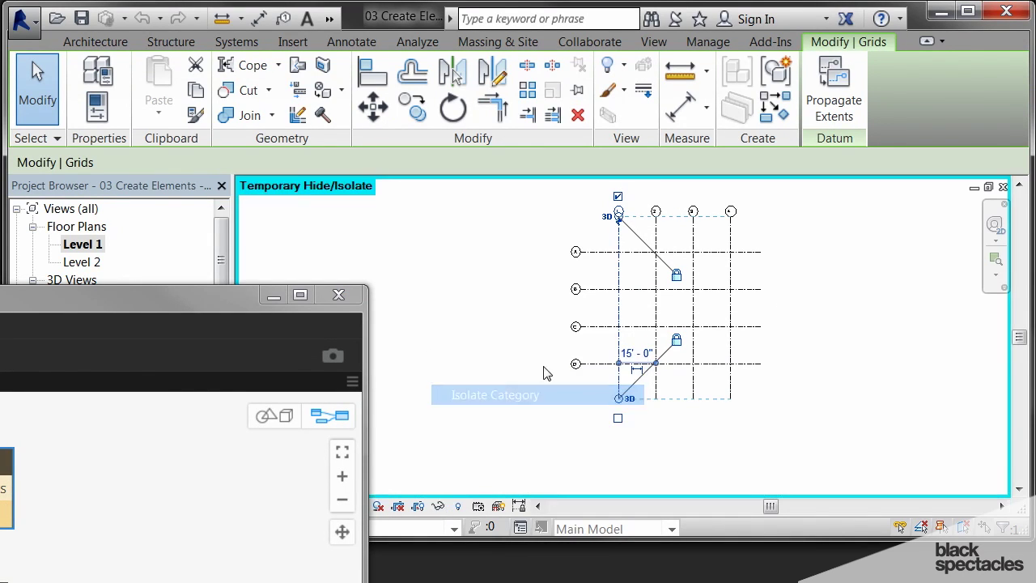
click(527, 287)
- Select all lettered and numbered grid lines in the plan as the input of the Select Model Elements node
drag(218, 302, 562, 207)
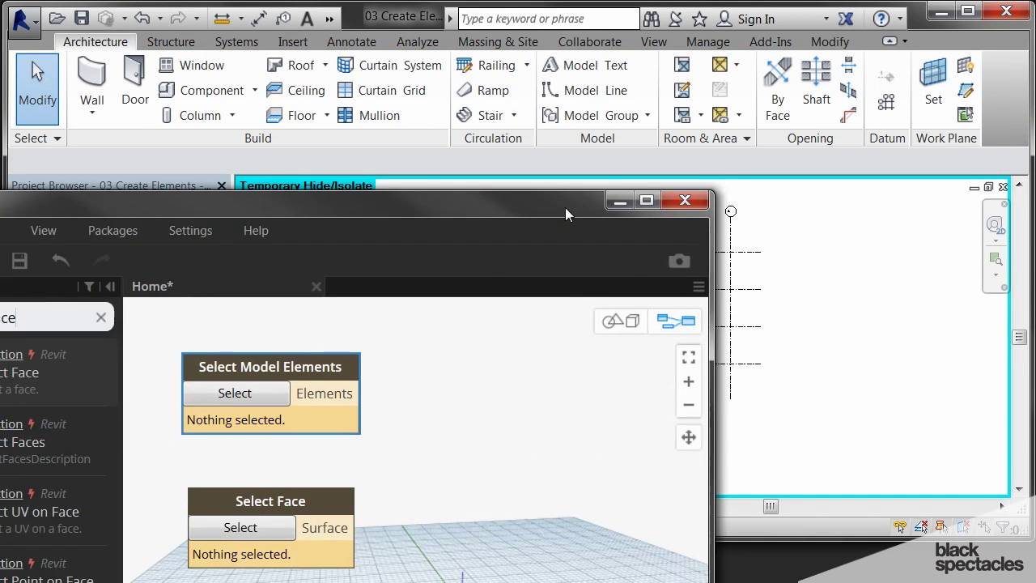
click(276, 395)
drag(544, 210, 286, 222)
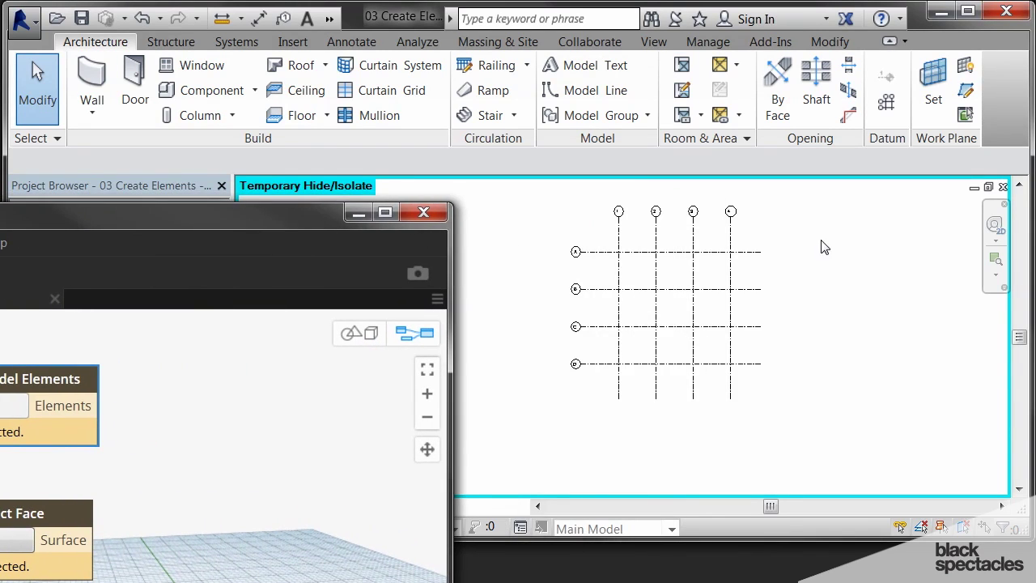
drag(822, 225, 553, 408)
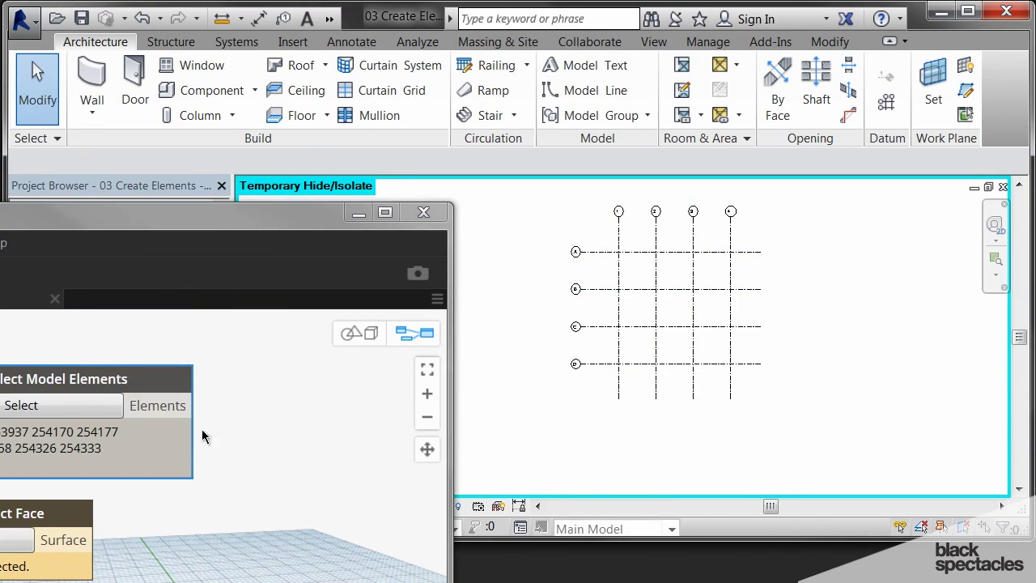
drag(187, 212, 426, 134)
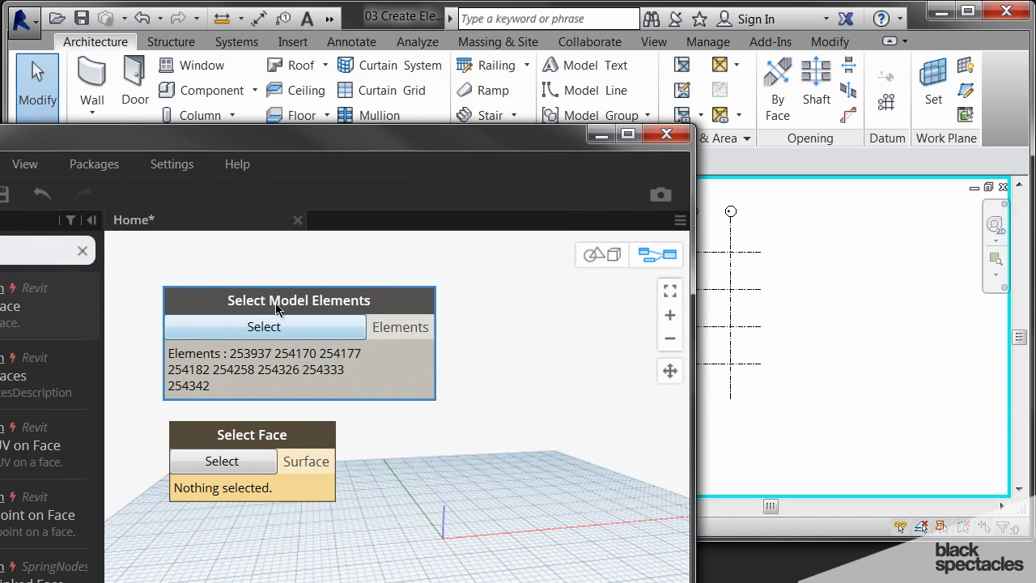
mouse_move(276, 307)
mouse_down()
mouse_move(271, 275)
mouse_move(277, 305)
mouse_up()
- Open Revit's default 3D view and pick the roof's underside as the input of the Select Face node
drag(491, 173, 401, 448)
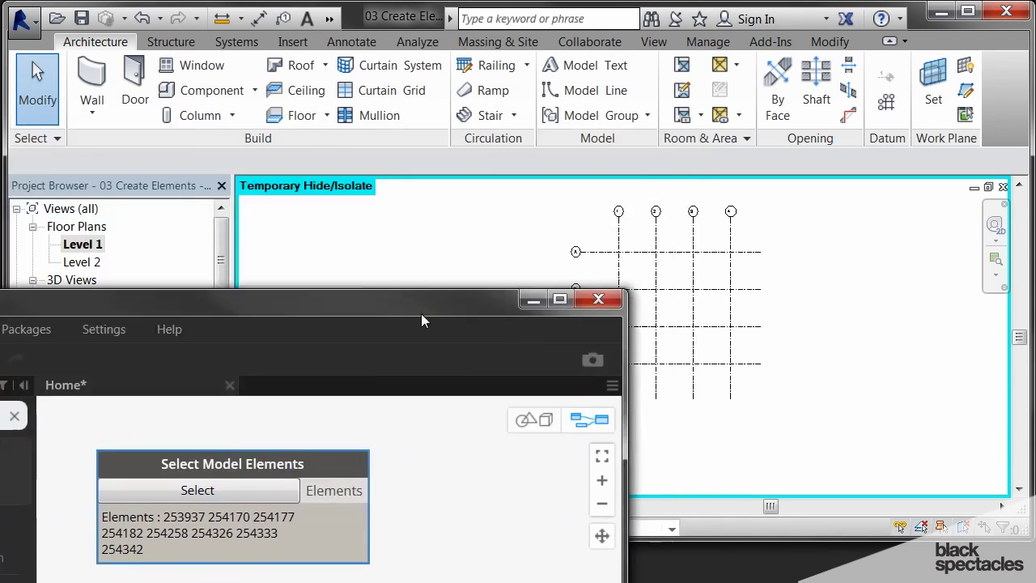
click(328, 20)
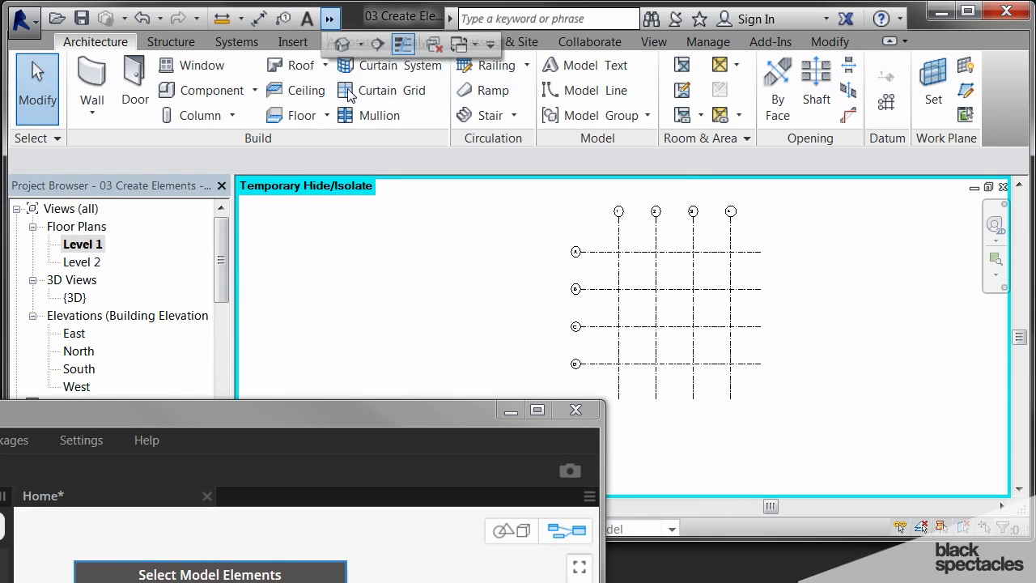
click(376, 44)
shift+middle_drag(719, 430, 696, 364)
drag(454, 396, 454, 366)
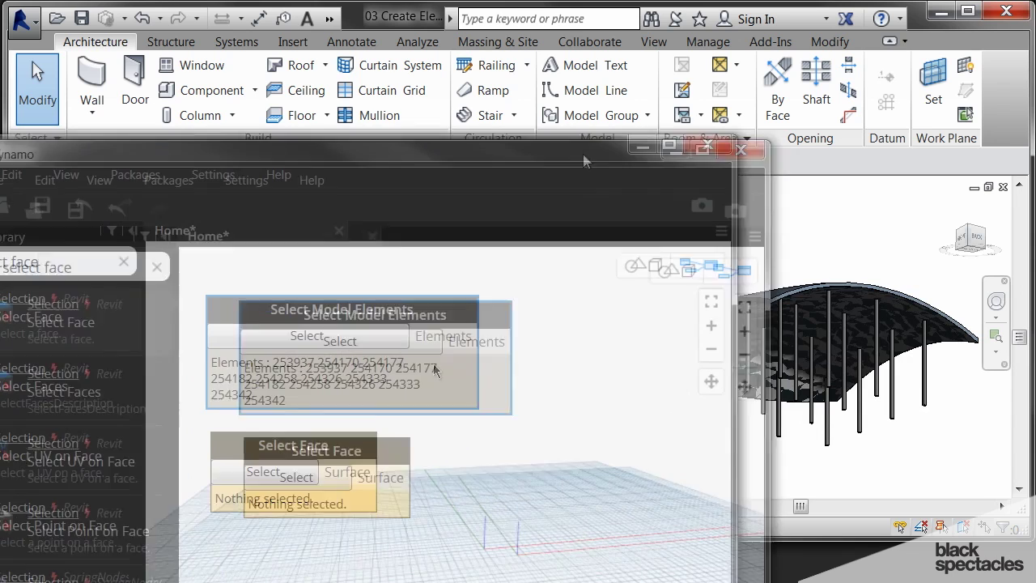
click(261, 473)
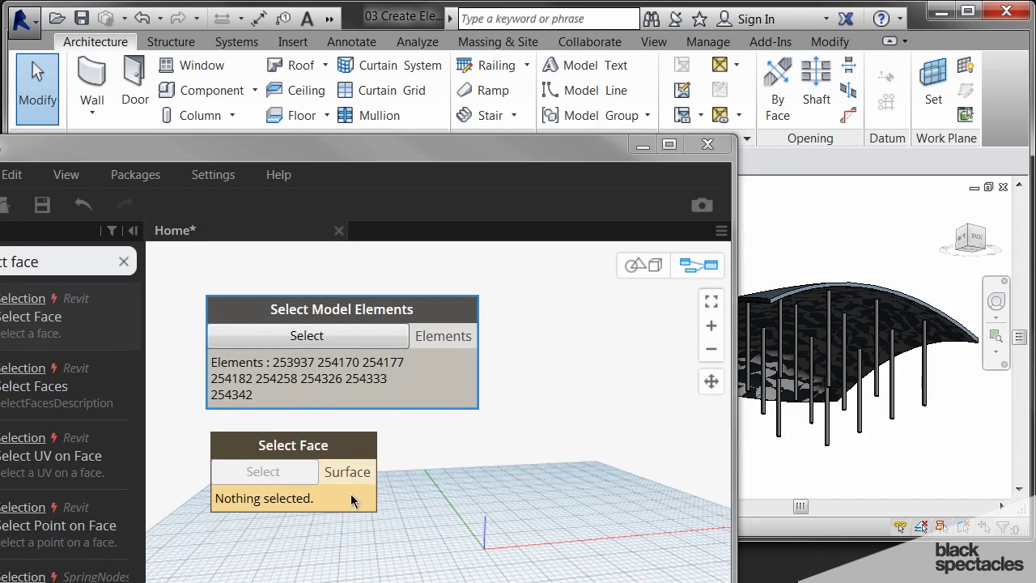
click(909, 347)
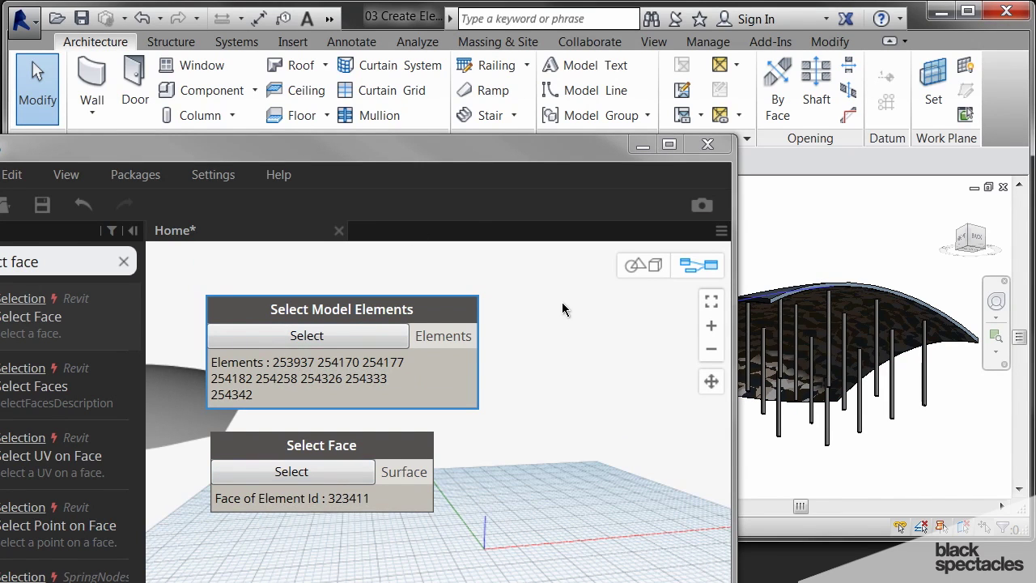
- Maximize Dynamo, add a Grid.Curve node and connect the Select Model Elements output to its grid input
click(668, 144)
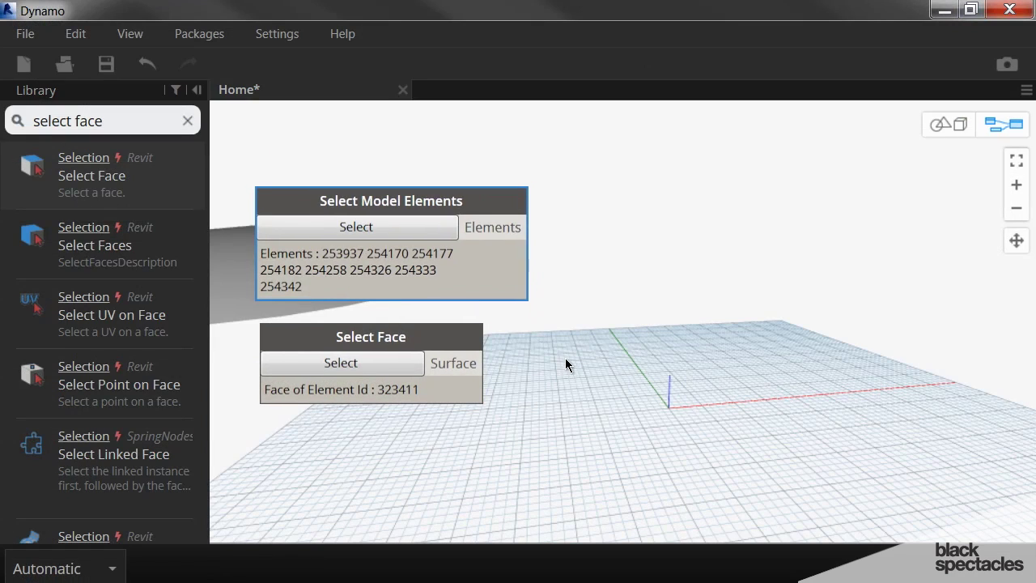
drag(422, 204, 419, 188)
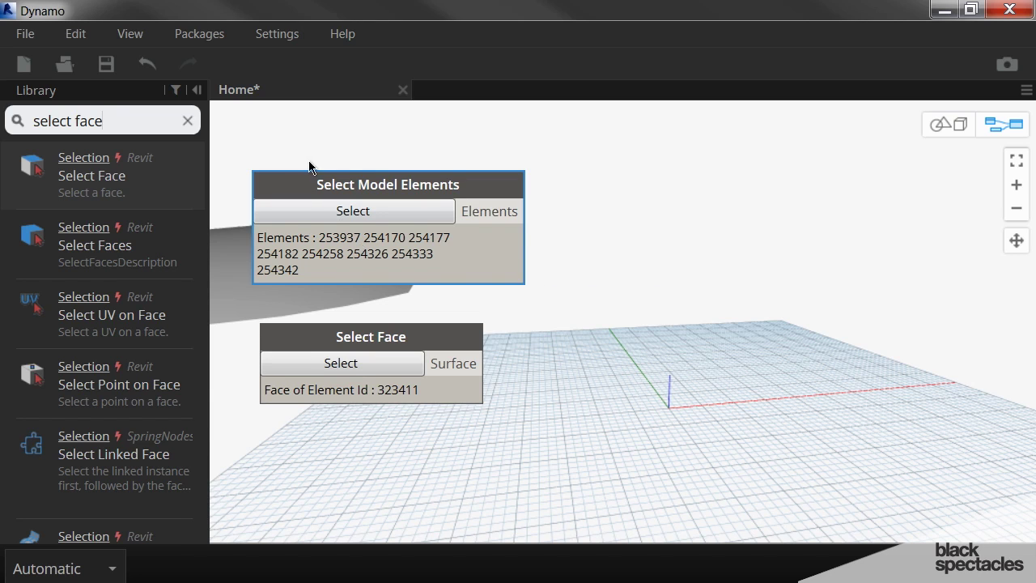
drag(105, 122, 4, 105)
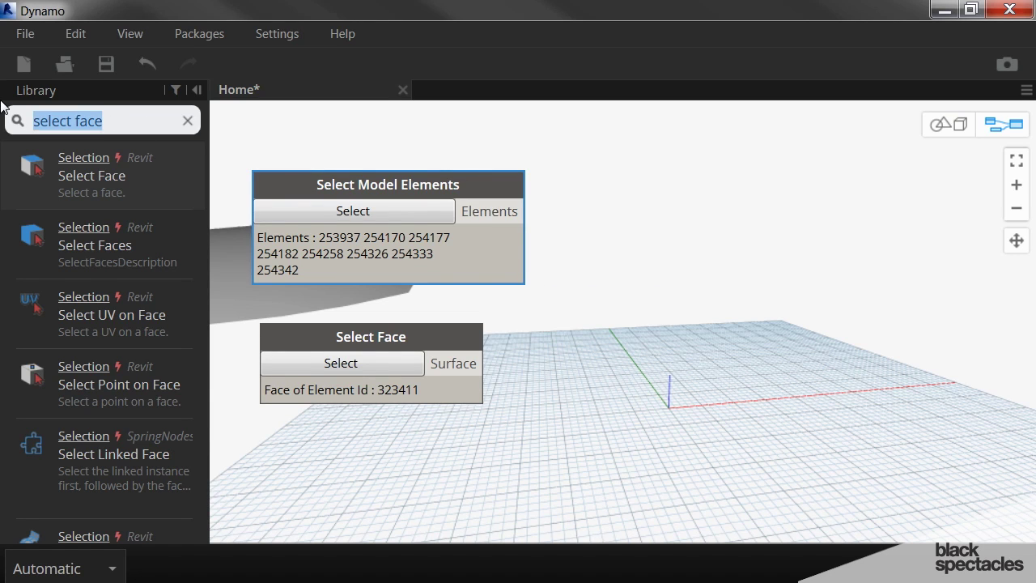
text(grid curve)
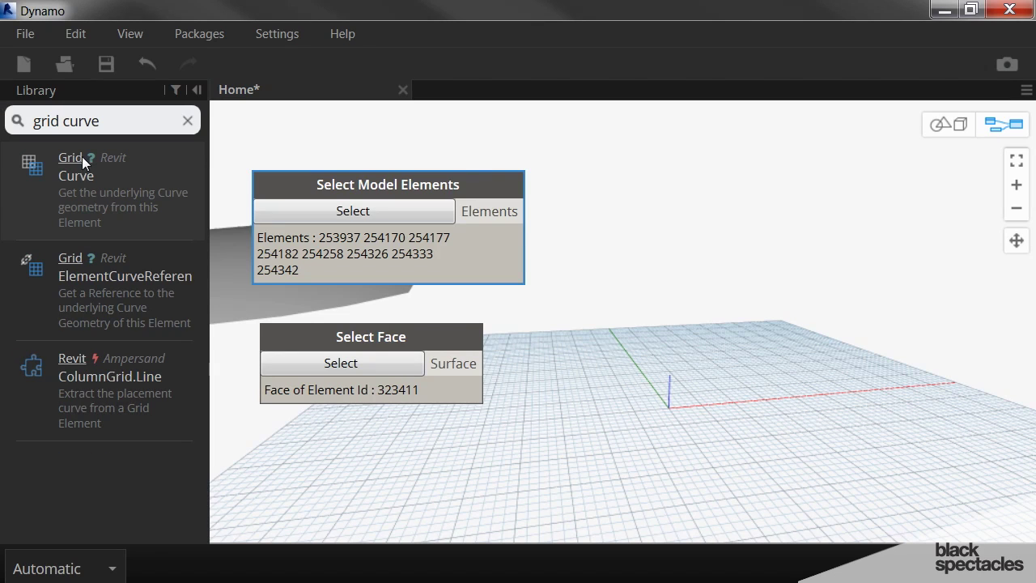
click(81, 179)
drag(683, 283, 682, 187)
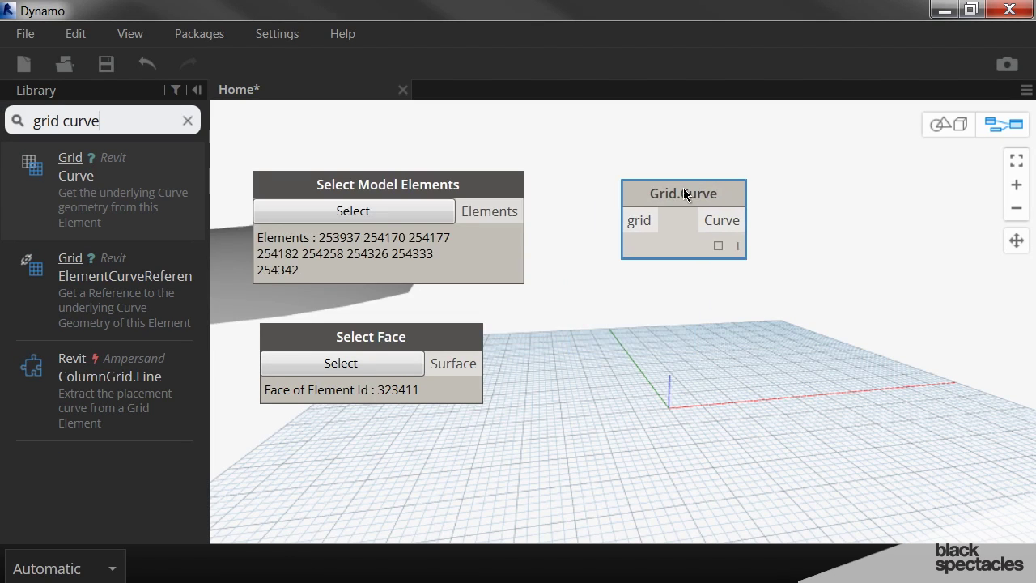
drag(523, 211, 664, 183)
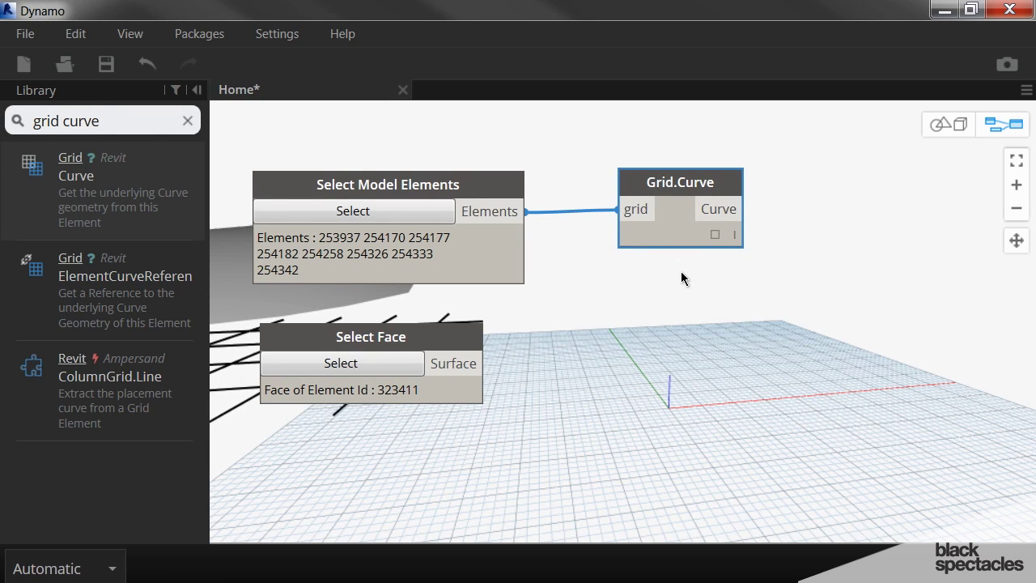
- Examine the roof surface and grid curves in Dynamo's background 3D preview
key(Escape)
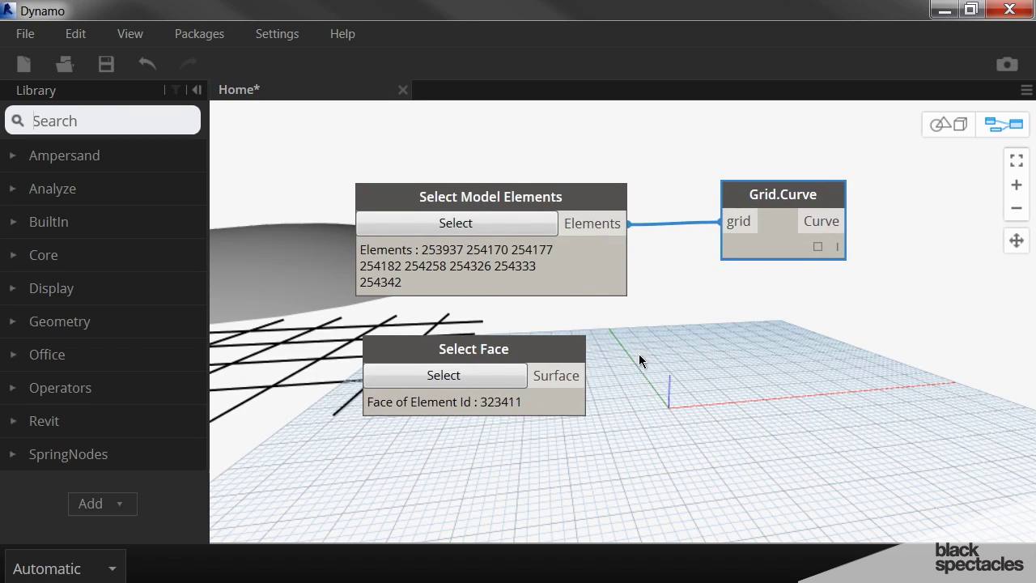
key(ctrl+b)
right_drag(632, 354, 860, 350)
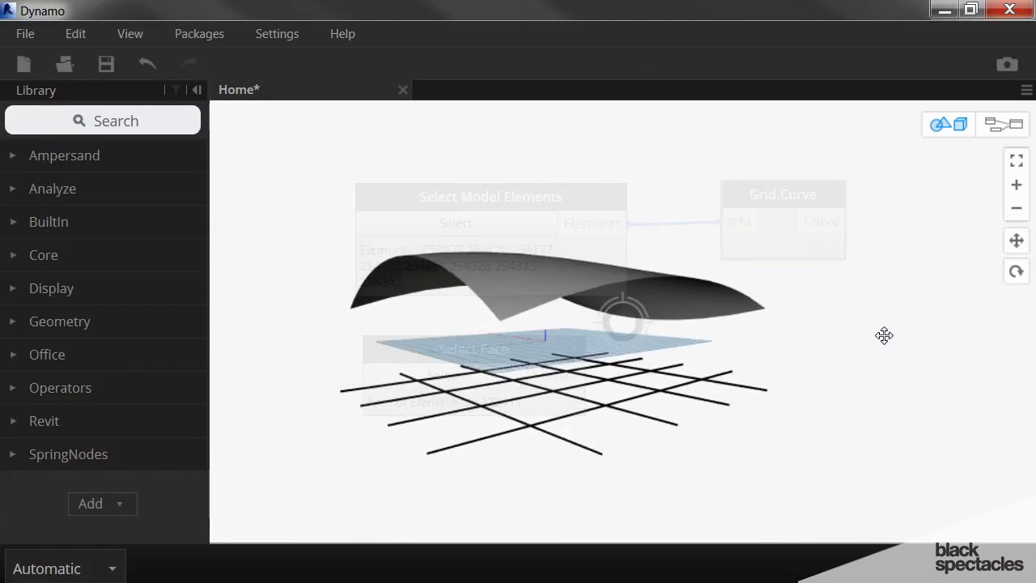
key(ctrl+b)
middle_drag(703, 452, 629, 454)
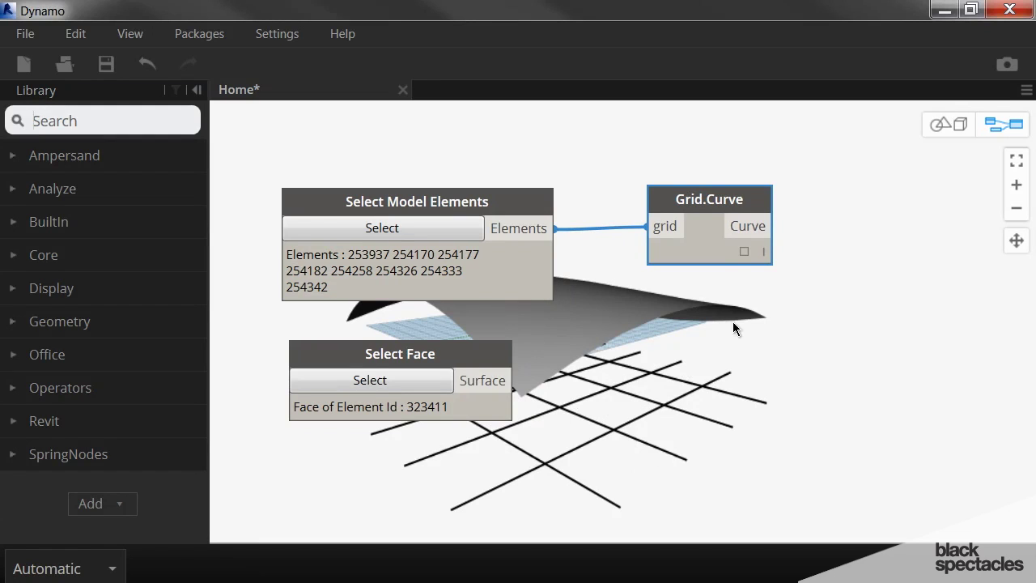
- Add the Curve.Extrude node with direction and distance inputs and connect the Grid.Curve output to its curve input
mouse_move(743, 206)
mouse_down()
mouse_move(761, 217)
mouse_move(749, 206)
mouse_up()
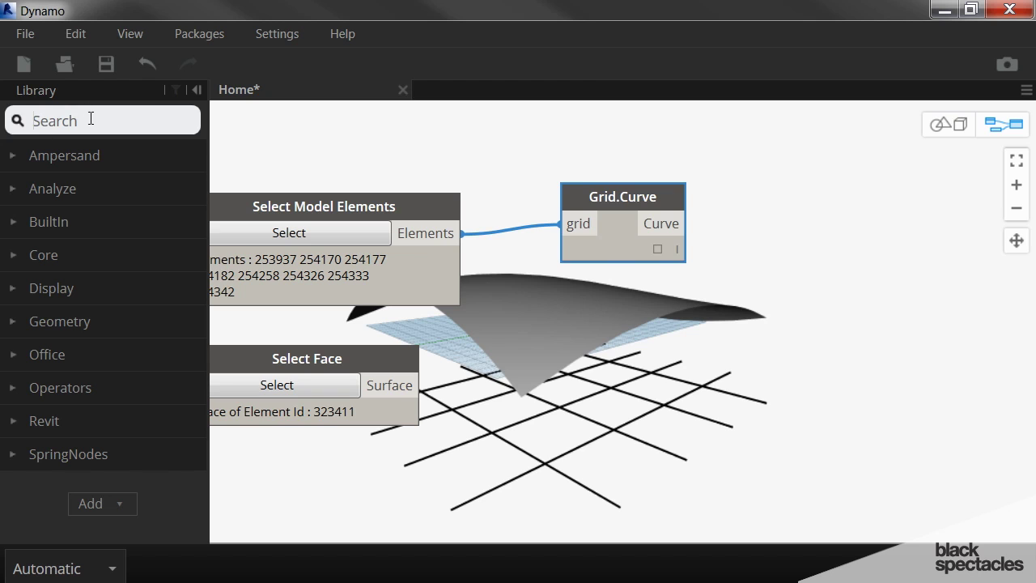
text(curve)
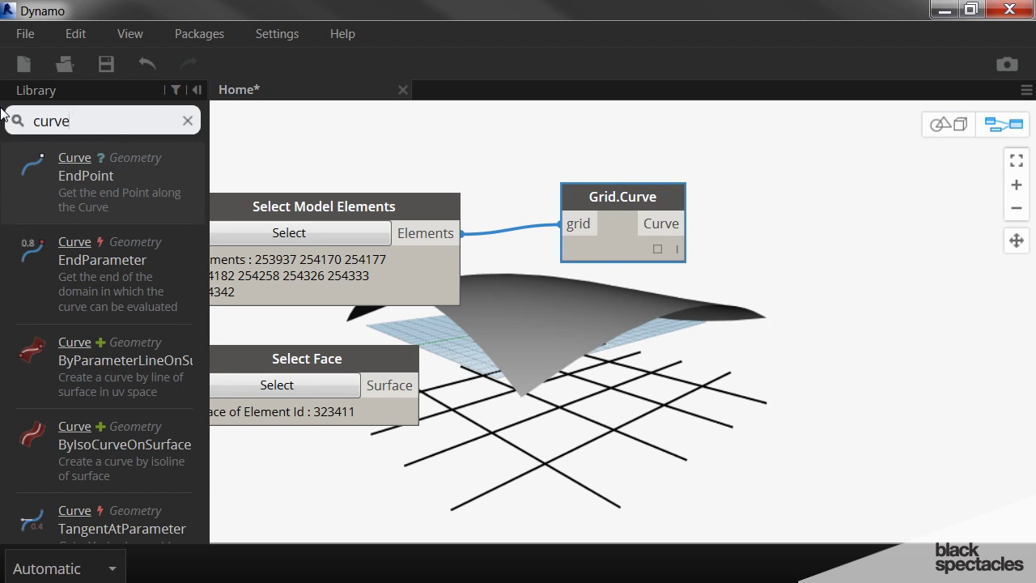
text( extrude)
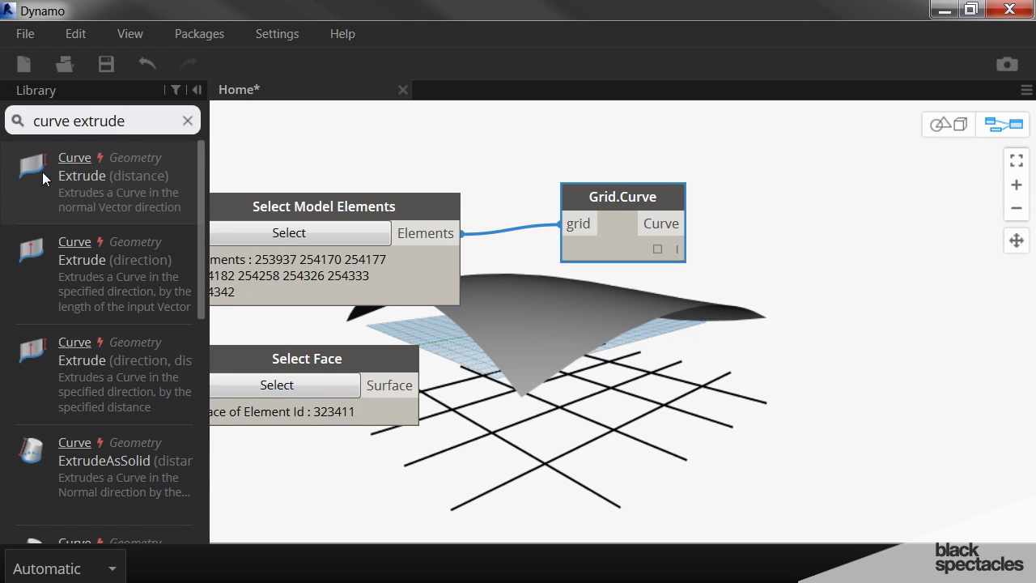
click(42, 171)
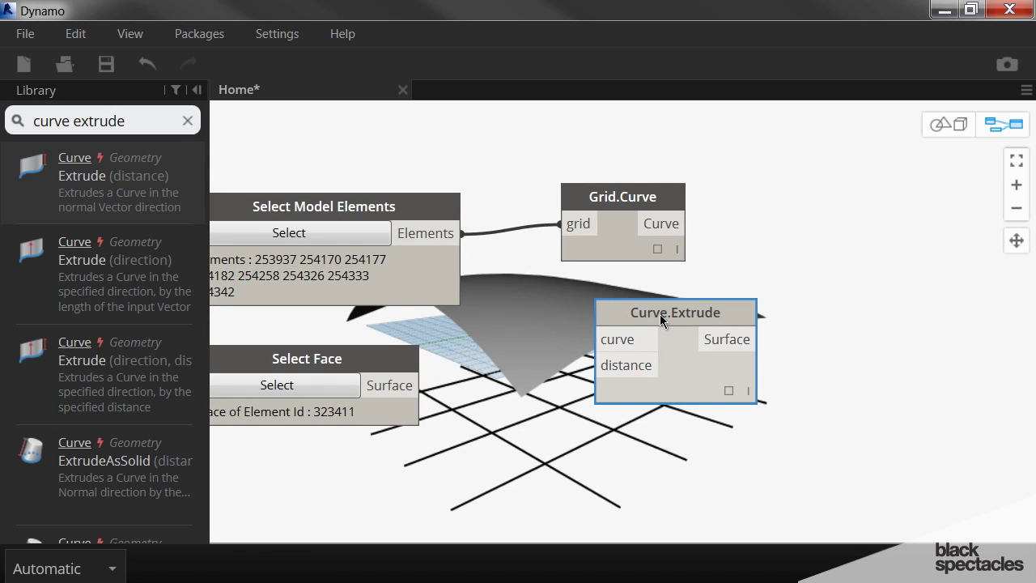
key(Delete)
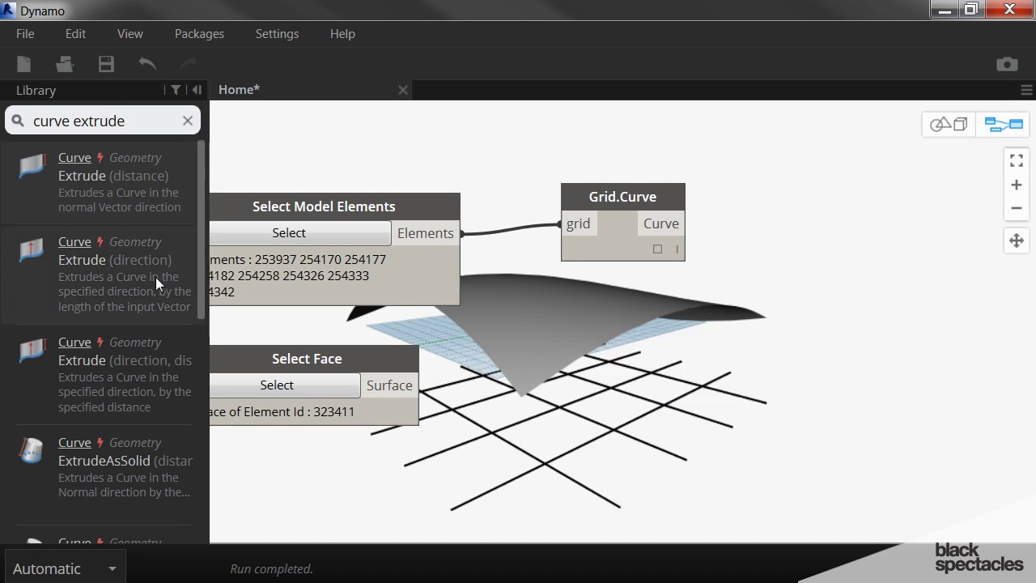
mouse_move(123, 261)
mouse_move(116, 352)
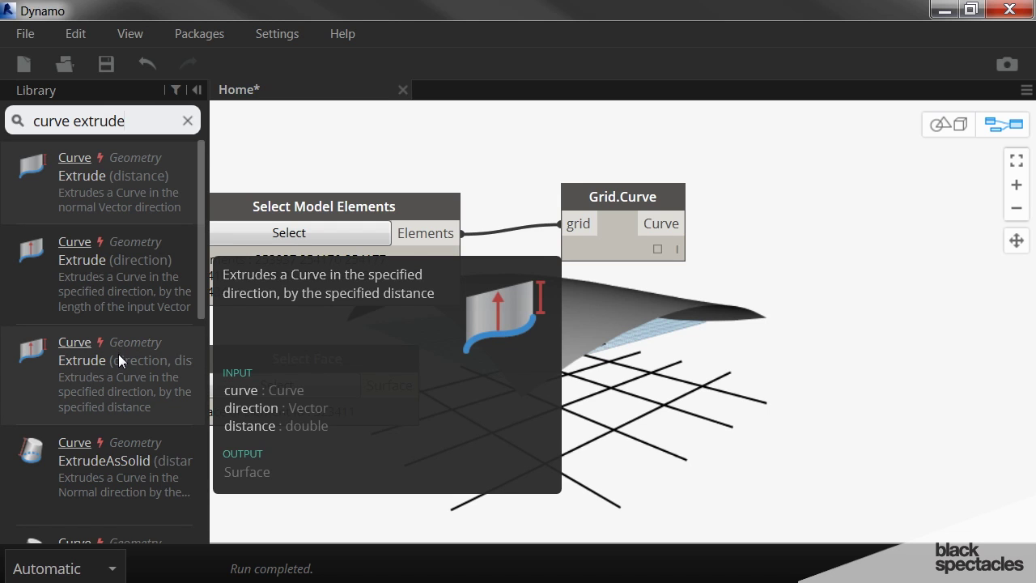
click(96, 360)
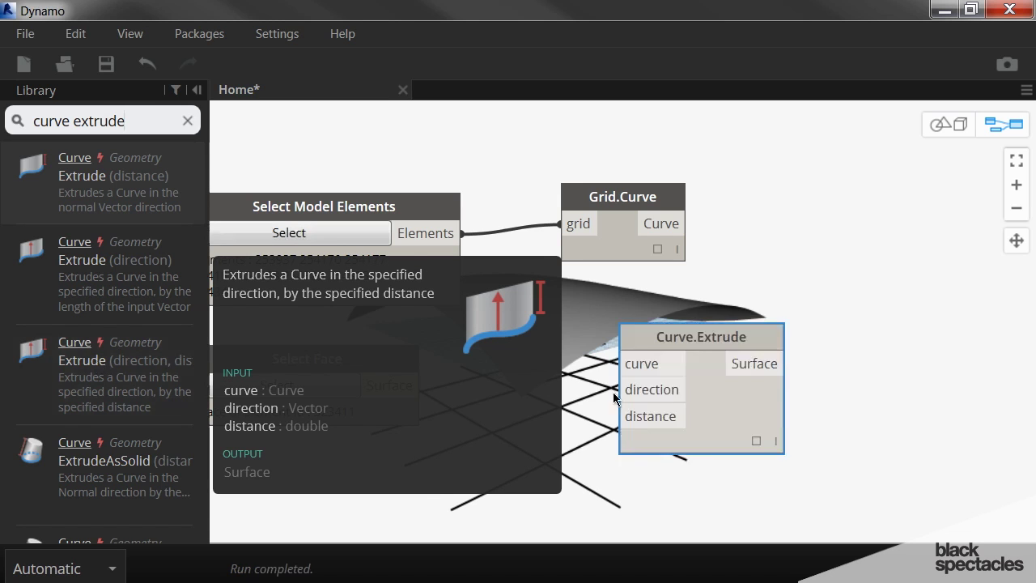
drag(667, 339, 844, 194)
click(686, 223)
click(818, 222)
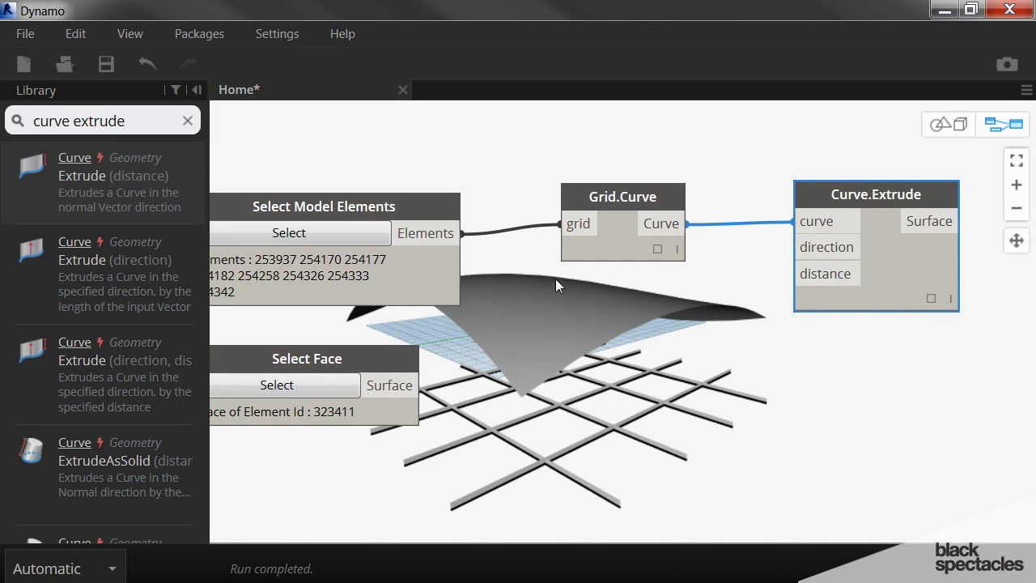
- Add a Vector.ZAxis node and connect it to the direction input of Curve.Extrude
click(24, 121)
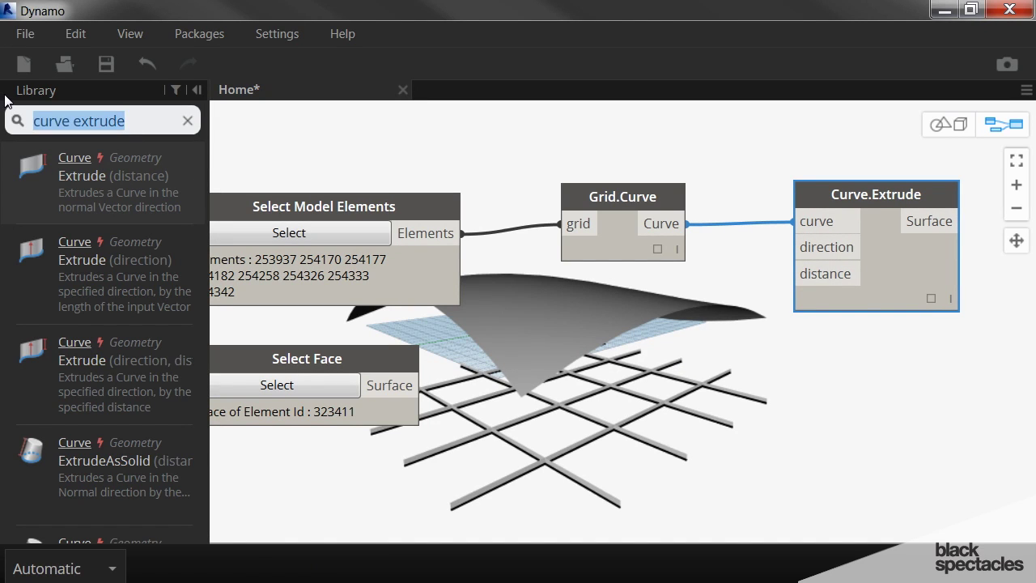
text(vector z axis)
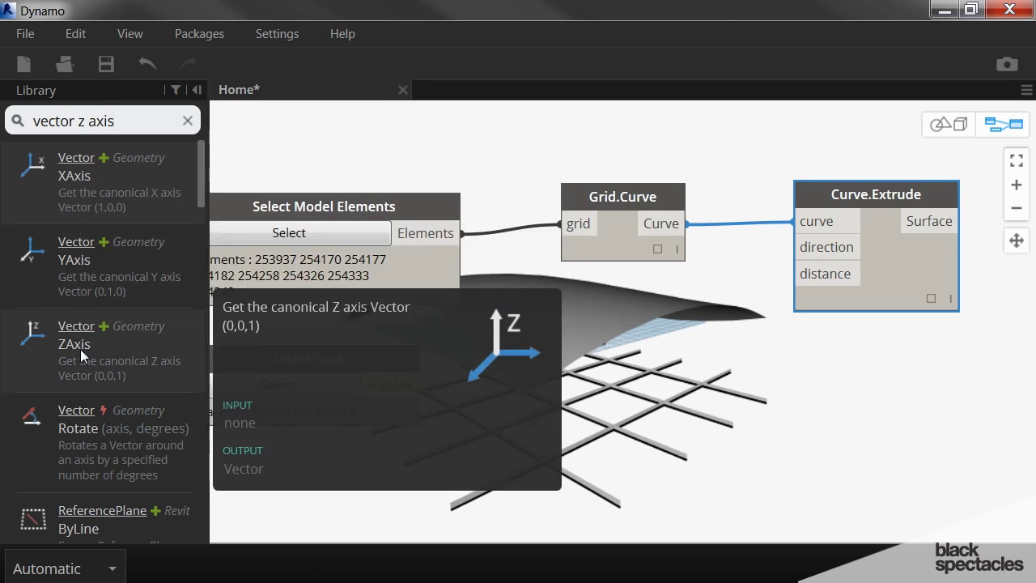
click(80, 349)
drag(579, 244, 827, 247)
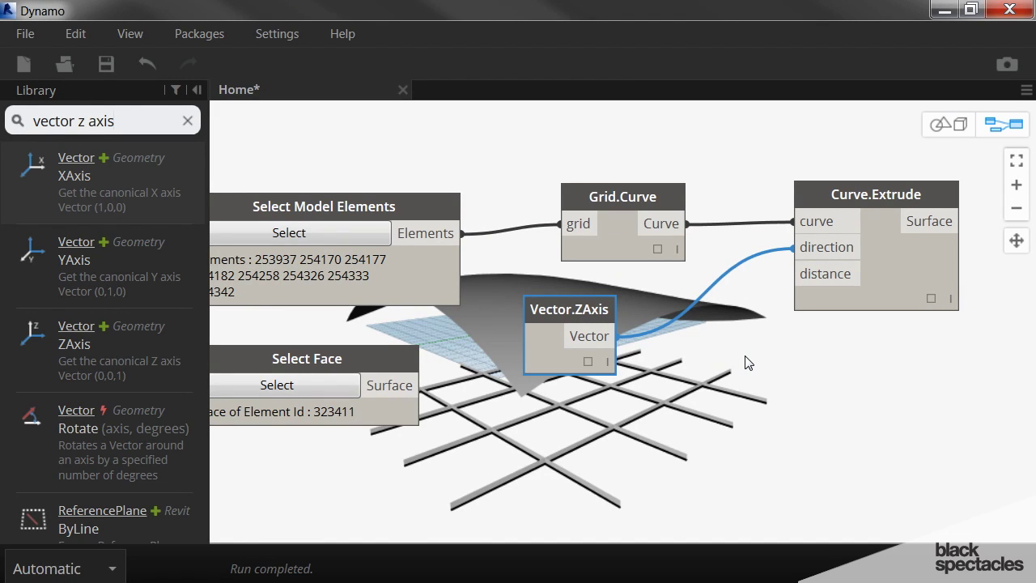
- Add a Code Block containing 20 beside the Vector.ZAxis node
double_click(656, 334)
text(20)
click(767, 369)
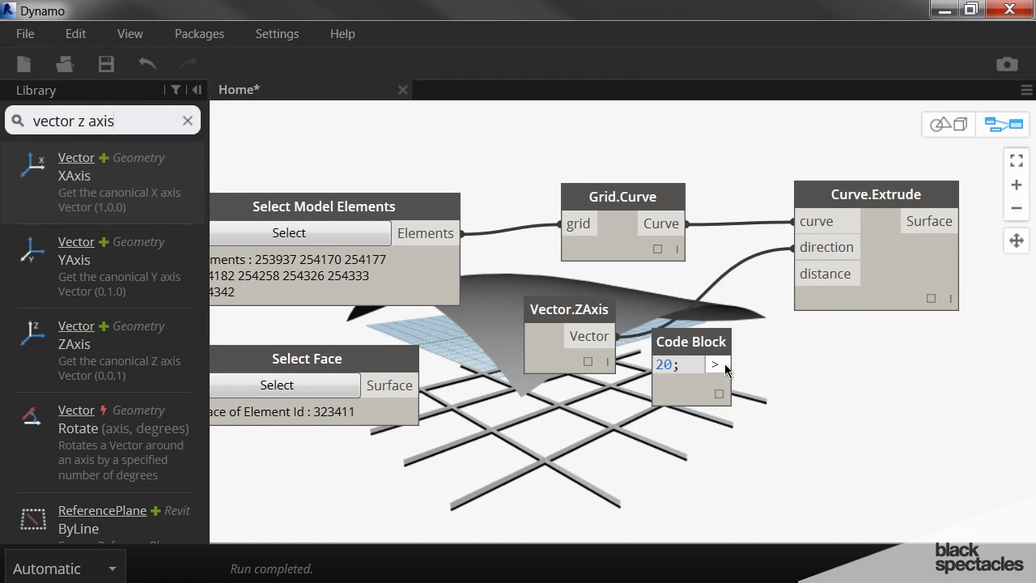
- Connect the Code Block to the distance input of Curve.Extrude and set its value to 30
drag(733, 365, 794, 275)
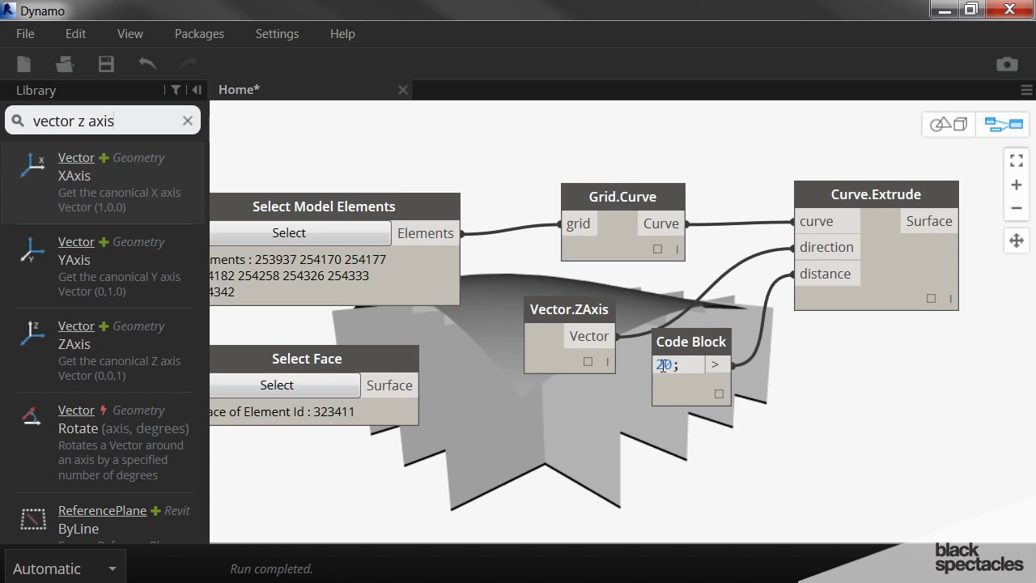
drag(676, 364, 647, 363)
text(30)
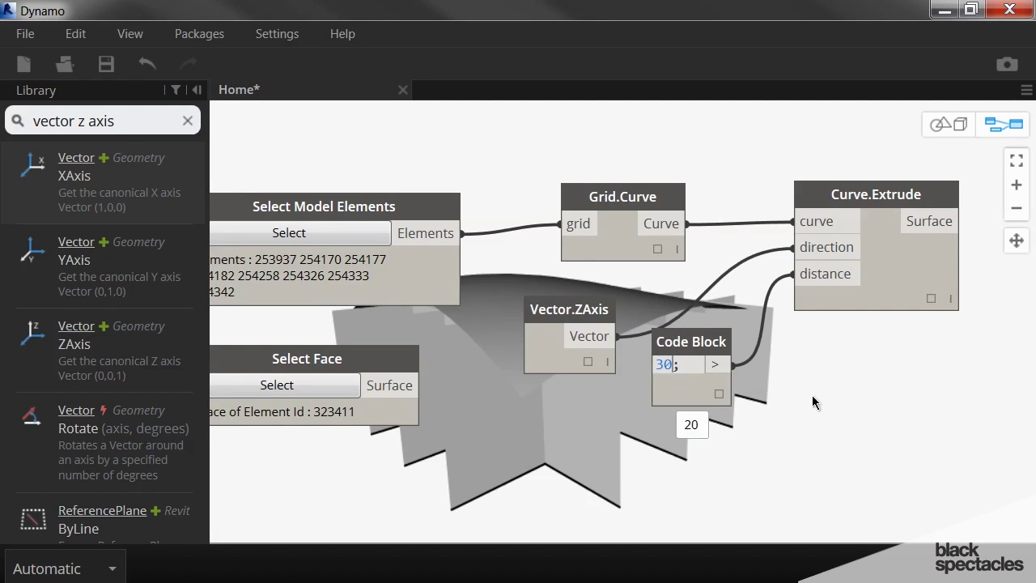
click(811, 395)
- Examine the extruded grid surfaces against the roof in the background 3D preview, highlighting the Curve.Extrude geometry
middle_drag(849, 418, 767, 417)
key(ctrl+b)
right_drag(800, 446, 912, 503)
right_drag(832, 437, 495, 532)
key(ctrl+b)
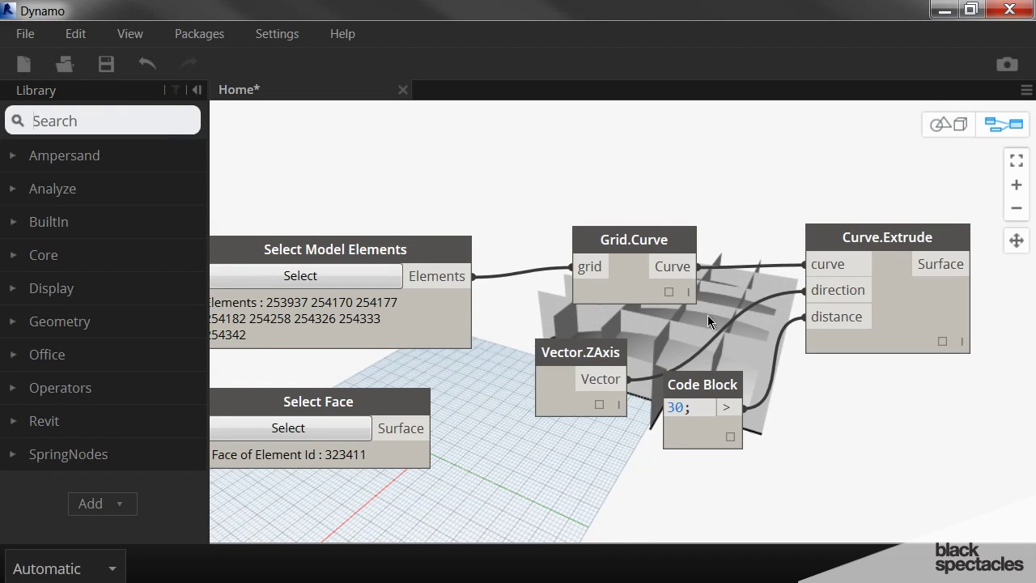
middle_drag(704, 312, 619, 343)
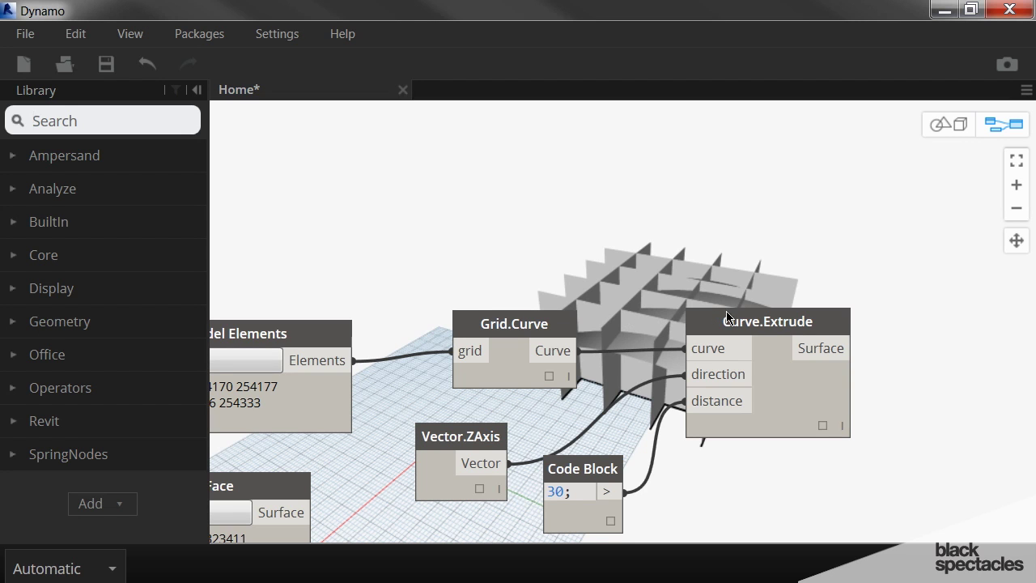
middle_drag(726, 315, 435, 292)
right_click(729, 390)
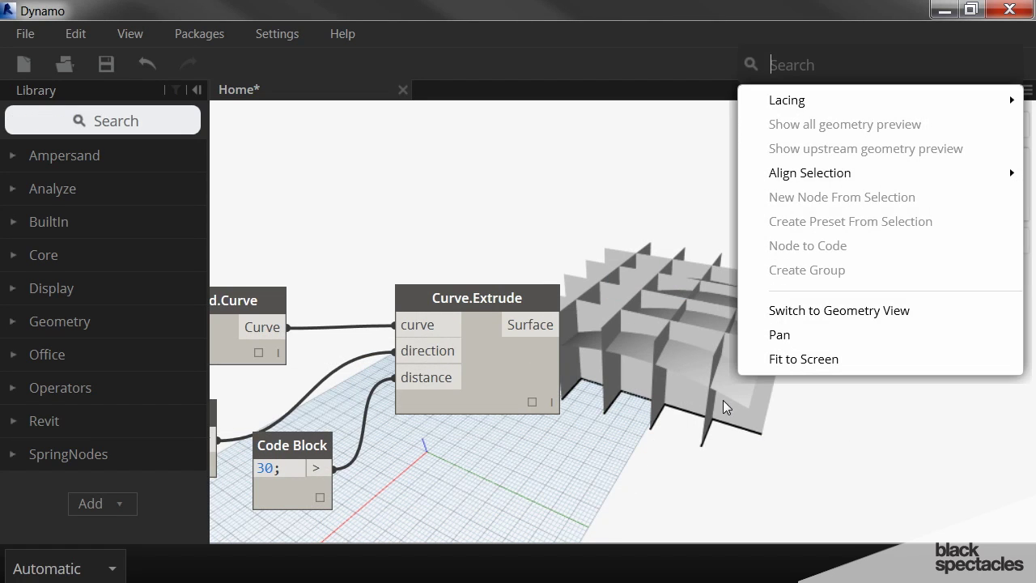
click(751, 437)
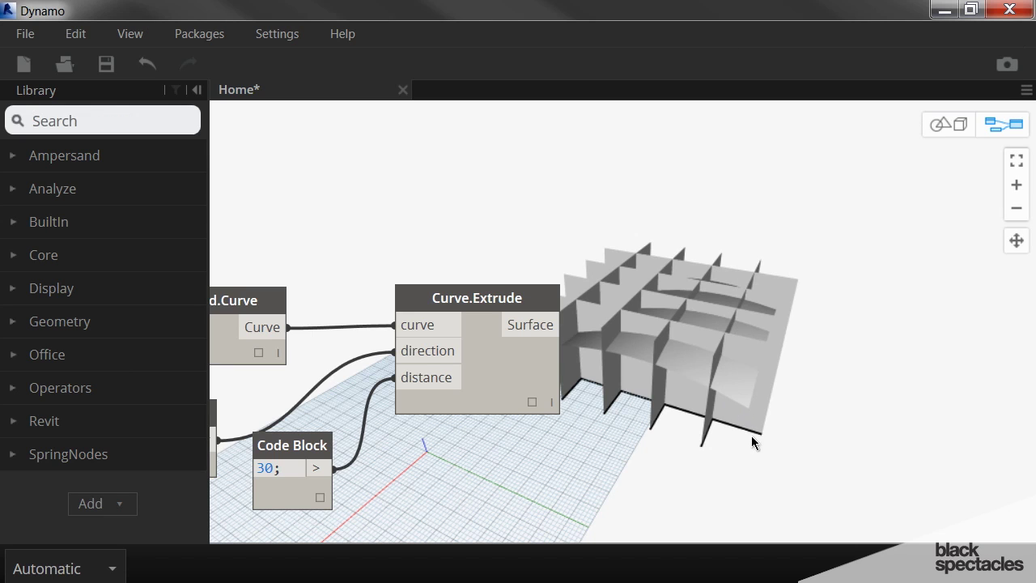
key(ctrl+b)
right_drag(738, 417, 669, 233)
key(ctrl+b)
scroll(627, 282, up, 3)
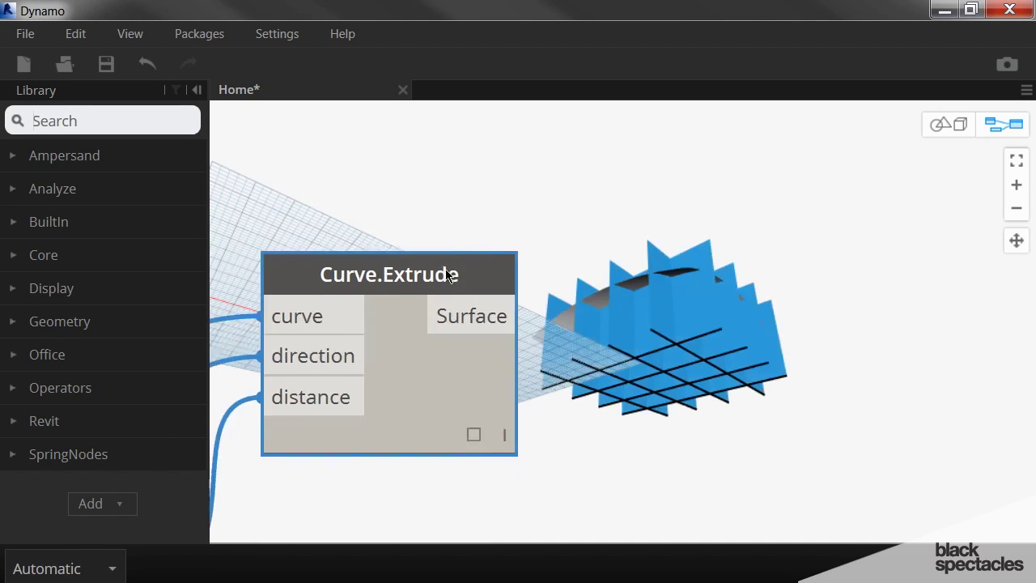
drag(449, 317, 458, 271)
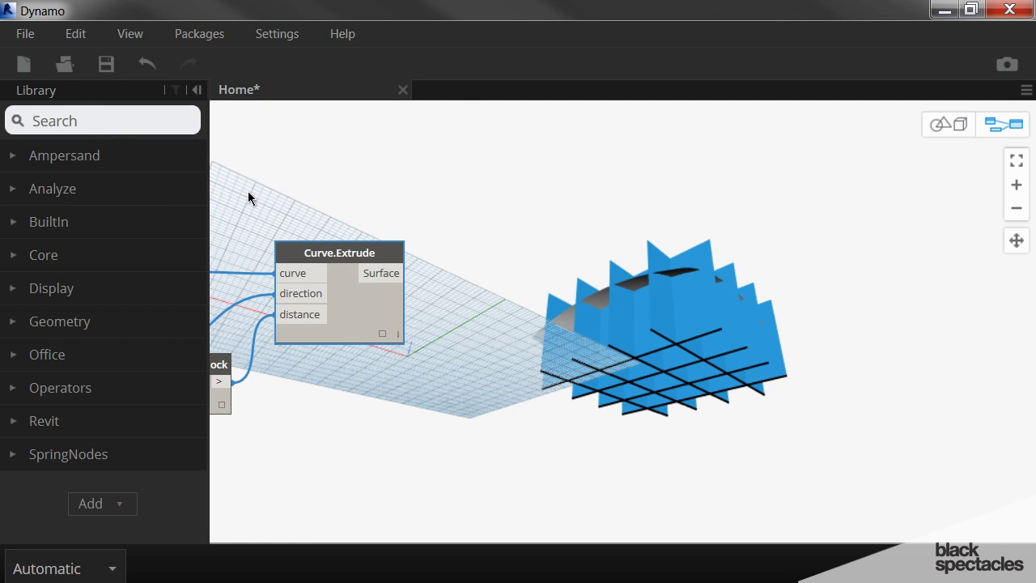
- Add a Geometry.IntersectAll node beside Curve.Extrude
click(34, 113)
text(geomertry in)
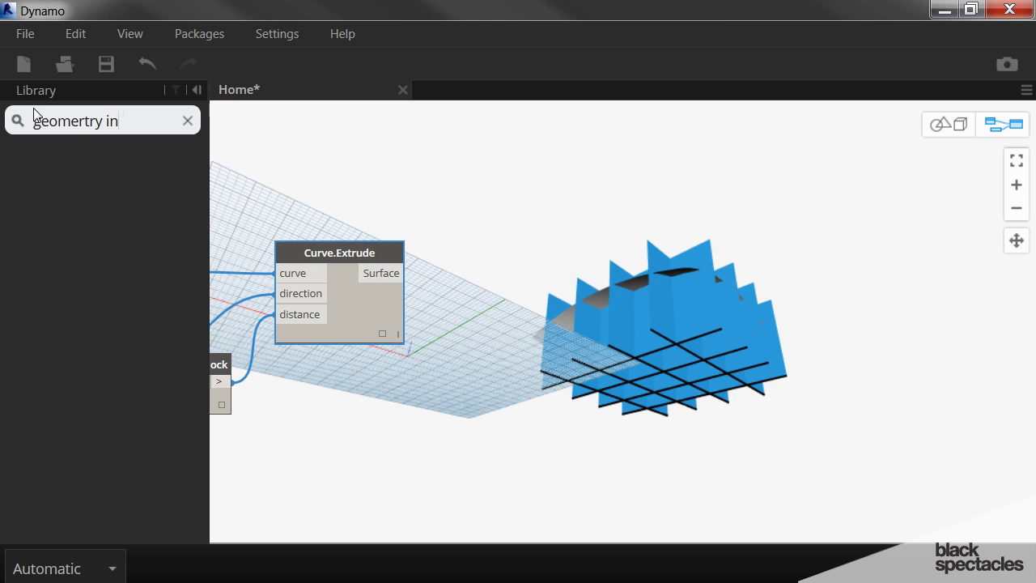
text(tersect all)
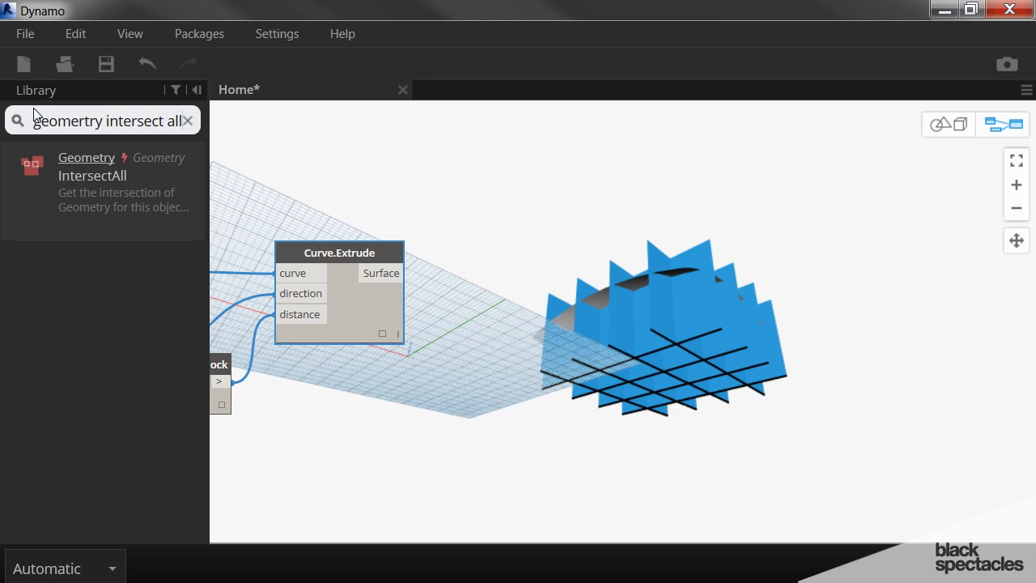
click(99, 189)
drag(654, 283, 548, 246)
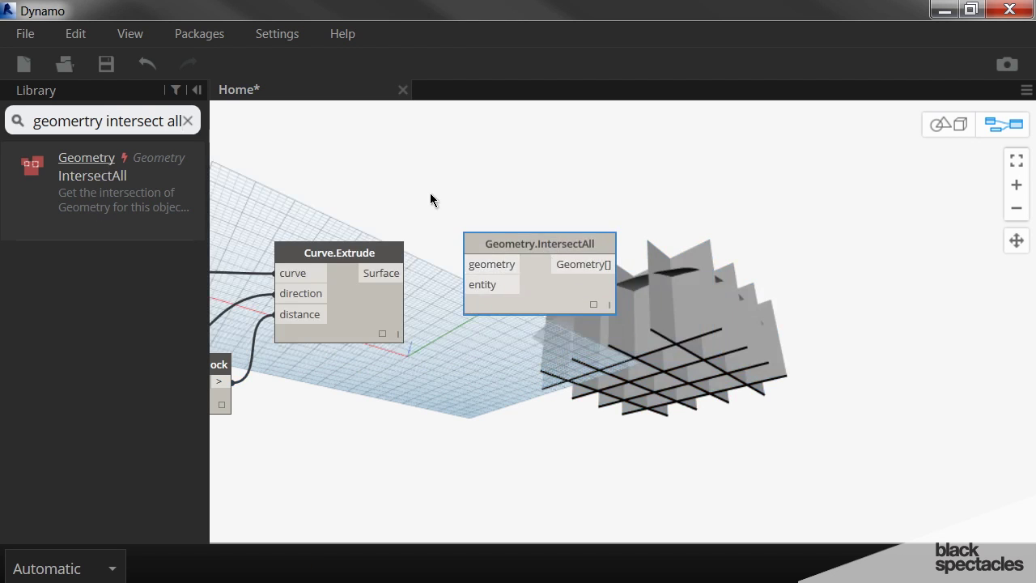
- Connect the Curve.Extrude surface to the geometry input of Geometry.IntersectAll and the Select Face surface to its entity input
middle_drag(430, 199, 637, 265)
scroll(623, 238, down, 3)
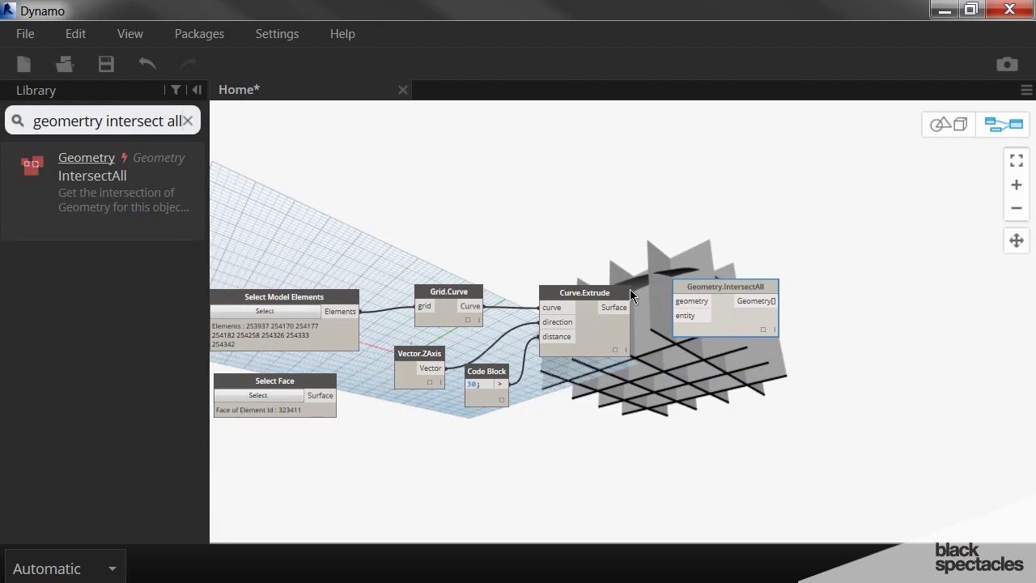
drag(618, 314, 675, 301)
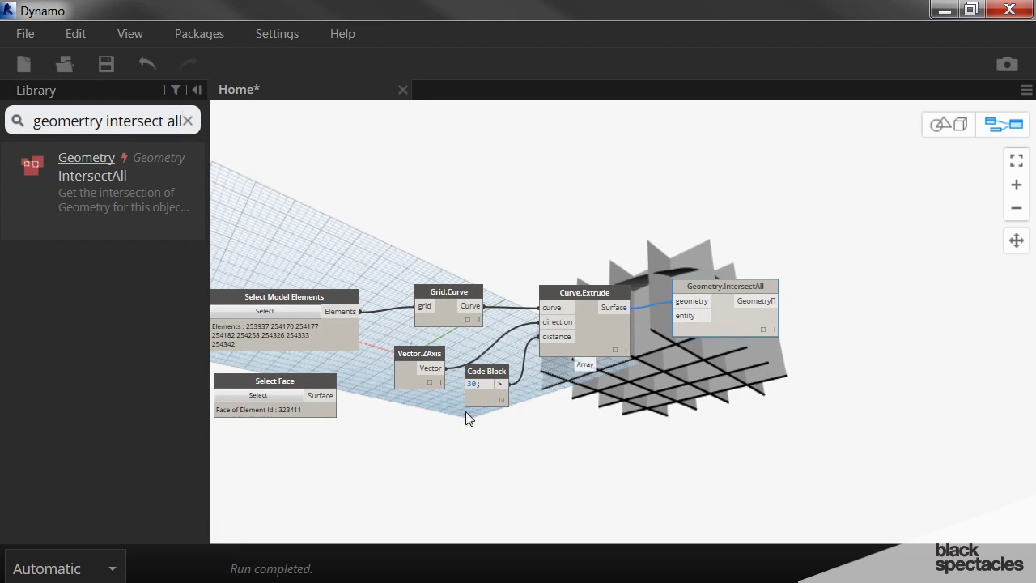
drag(291, 394, 733, 311)
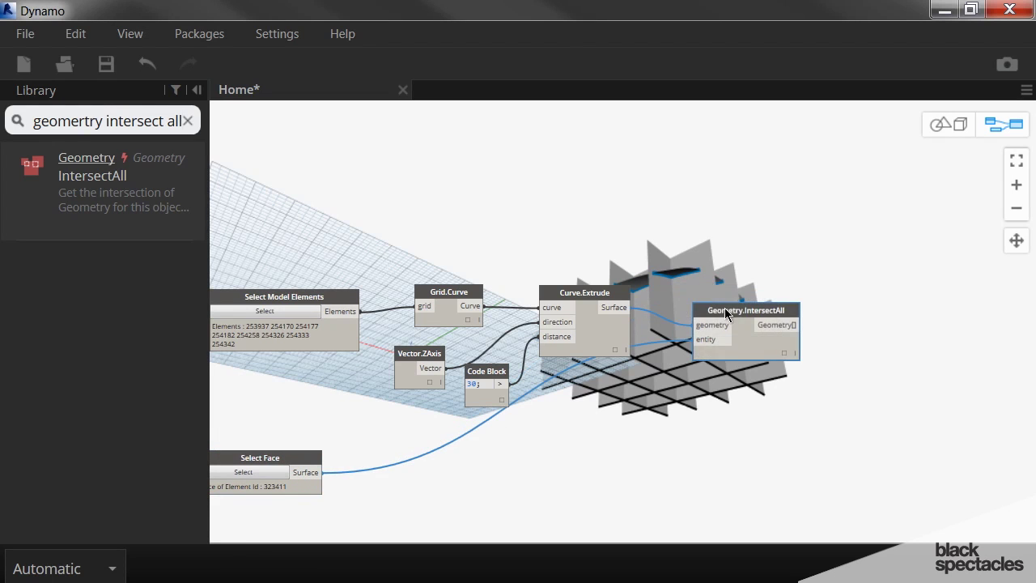
- Highlight the Geometry.IntersectAll curves in the 3D preview and display the node's output list to check its structure
scroll(627, 303, up, 5)
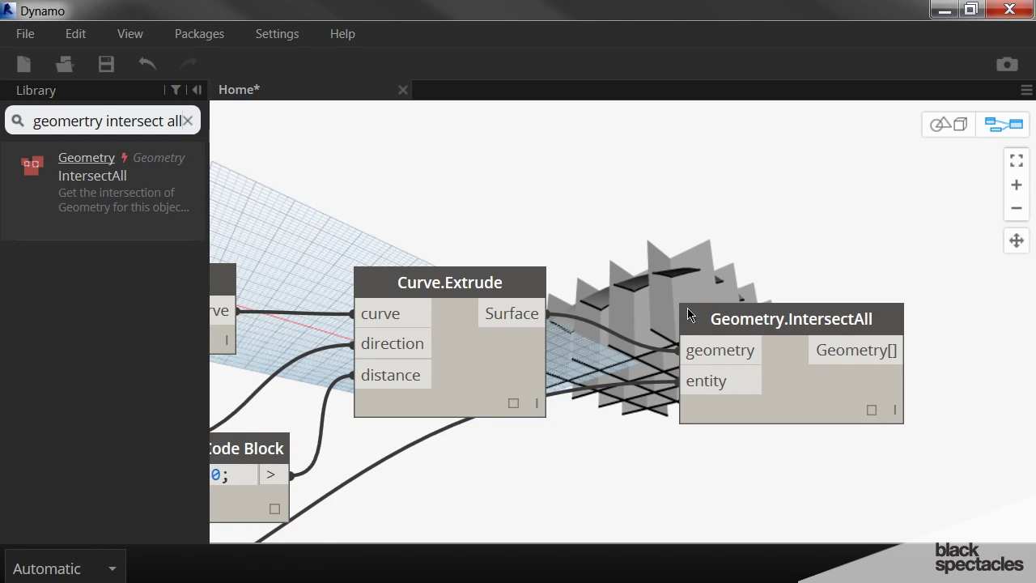
drag(727, 326, 693, 335)
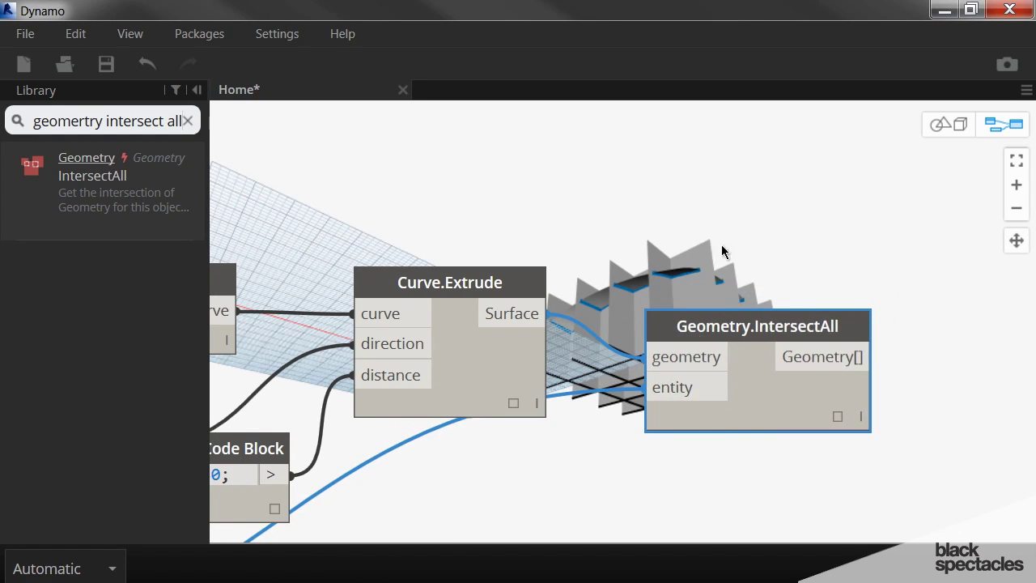
middle_drag(798, 294, 653, 264)
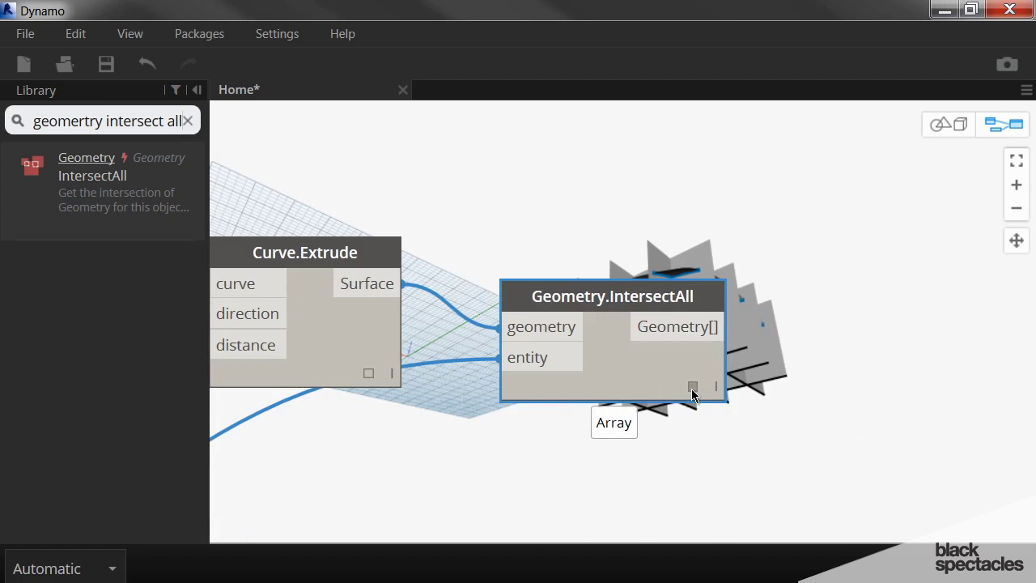
mouse_move(698, 403)
scroll(690, 411, down, 2)
middle_drag(690, 411, 539, 293)
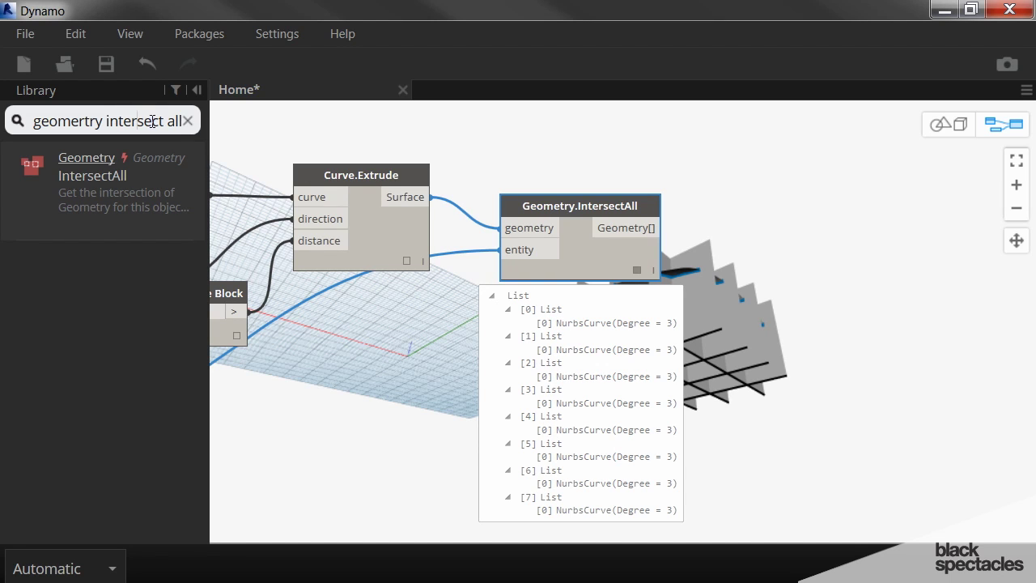
- Add the BuiltIn Flatten node after Geometry.IntersectAll, connect the Geometry[] output to its list input, and display its output list
click(187, 120)
text(flatten)
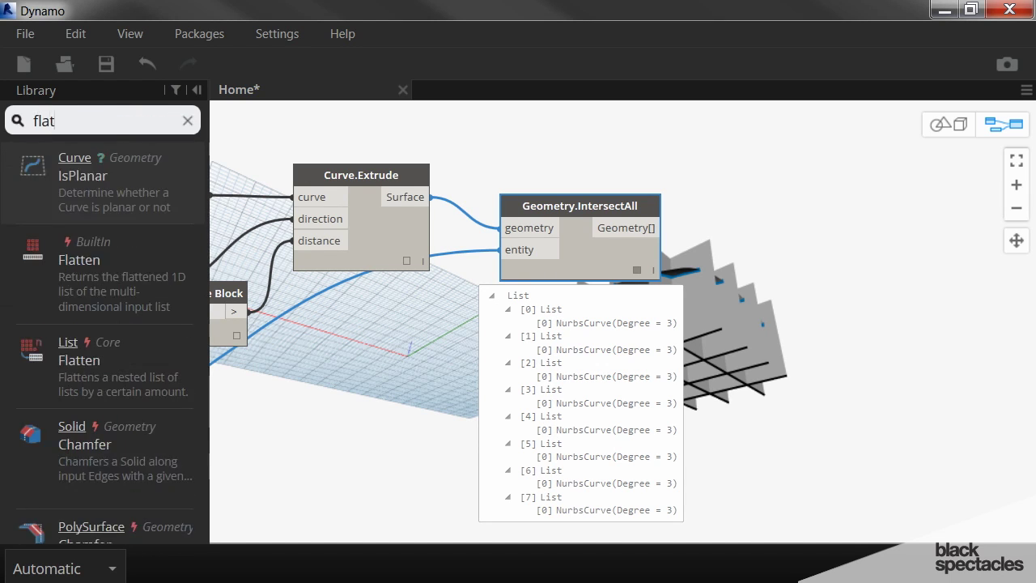
click(127, 162)
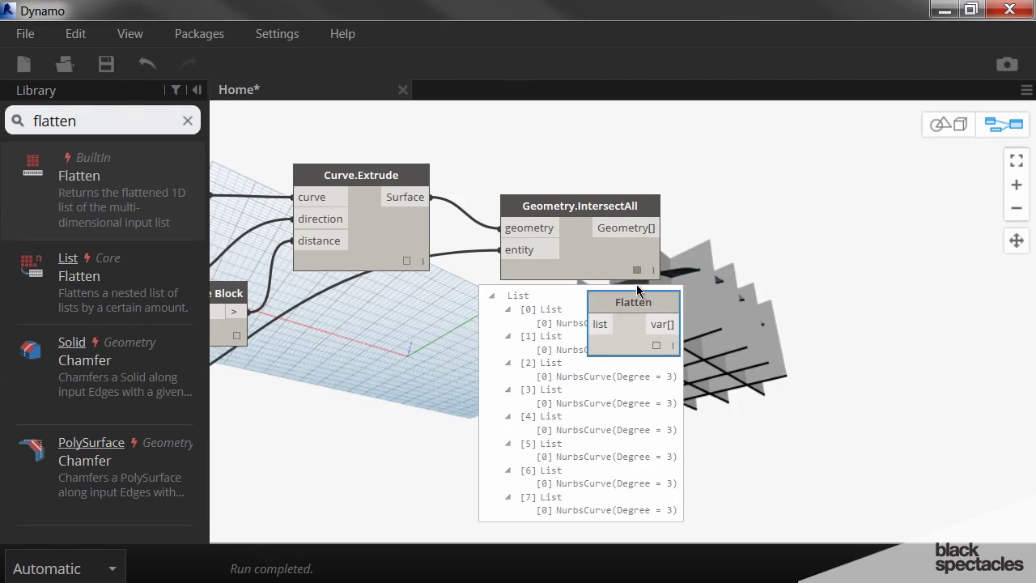
drag(639, 297, 760, 183)
drag(640, 229, 790, 222)
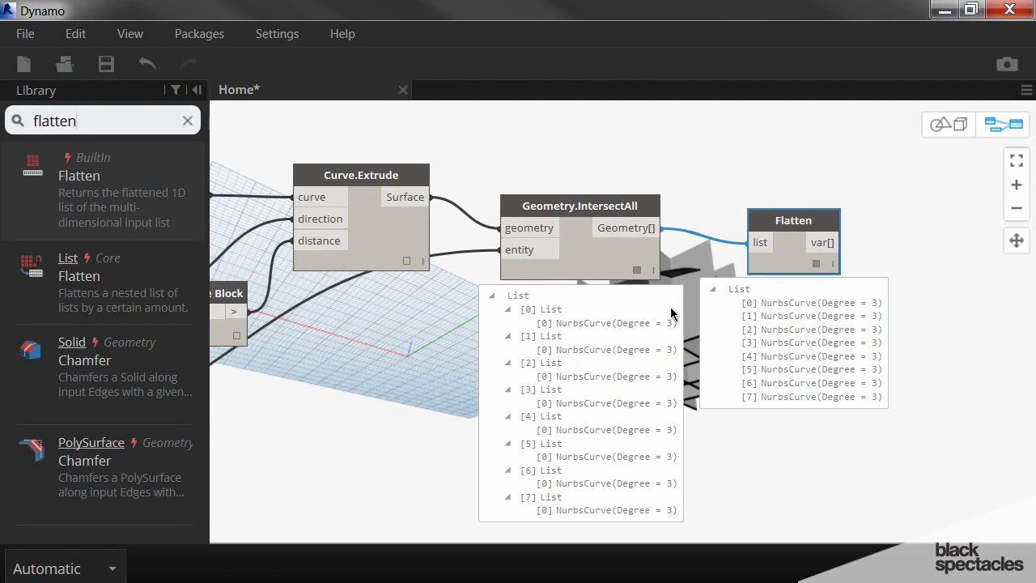
- Hide the Geometry.IntersectAll output list and select the Flatten node to highlight its curves in the 3D preview
click(635, 274)
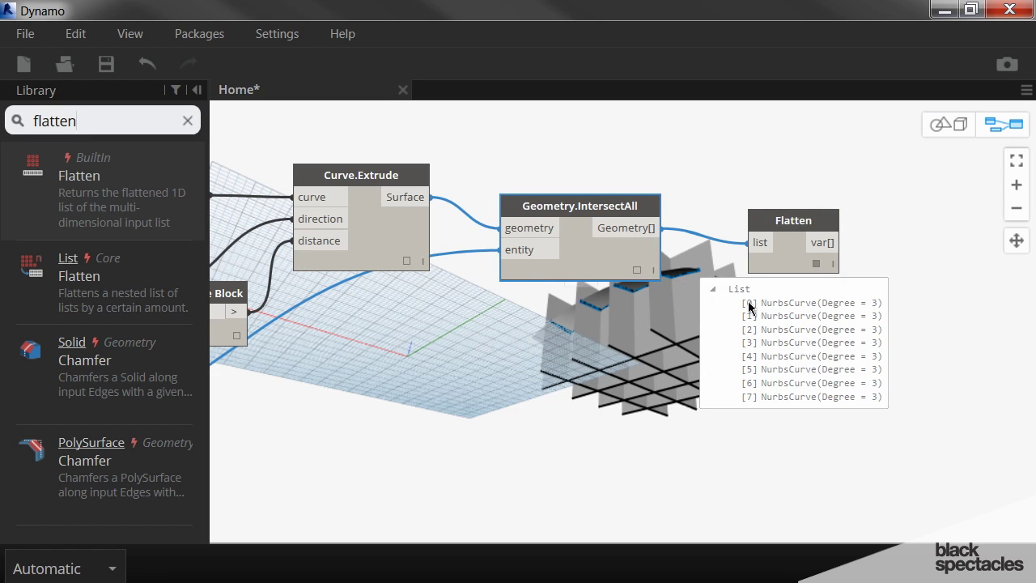
click(780, 215)
middle_drag(780, 212, 413, 320)
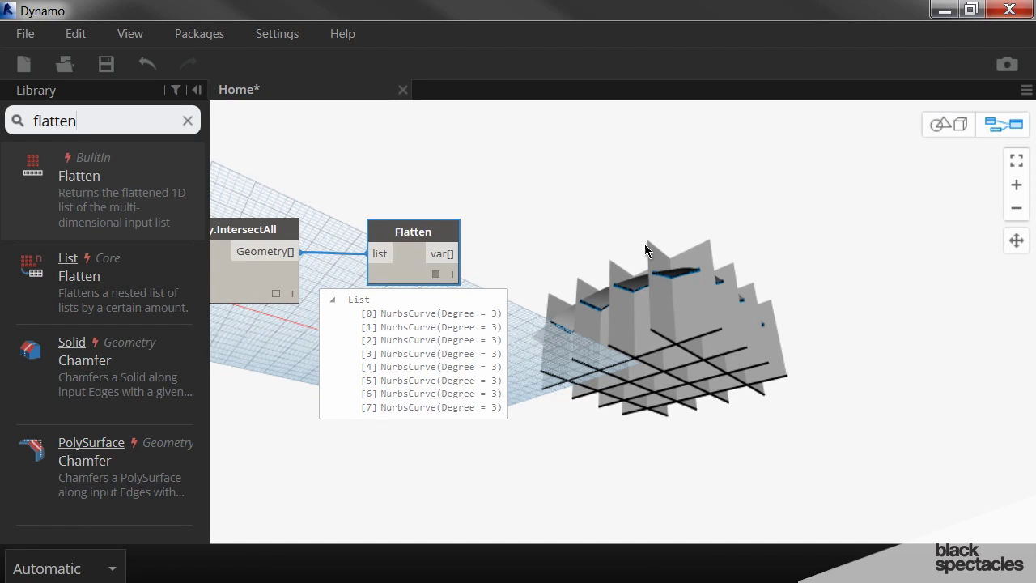
- Add a StructuralFraming.BeamByCurve node and connect the Flatten output to its curve input
drag(78, 120, 17, 121)
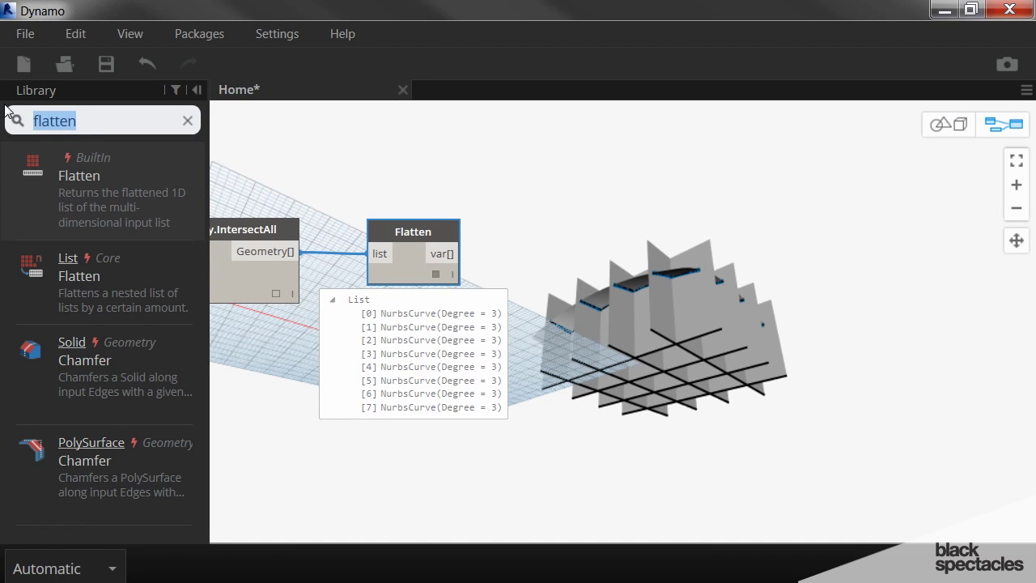
text(structural fra)
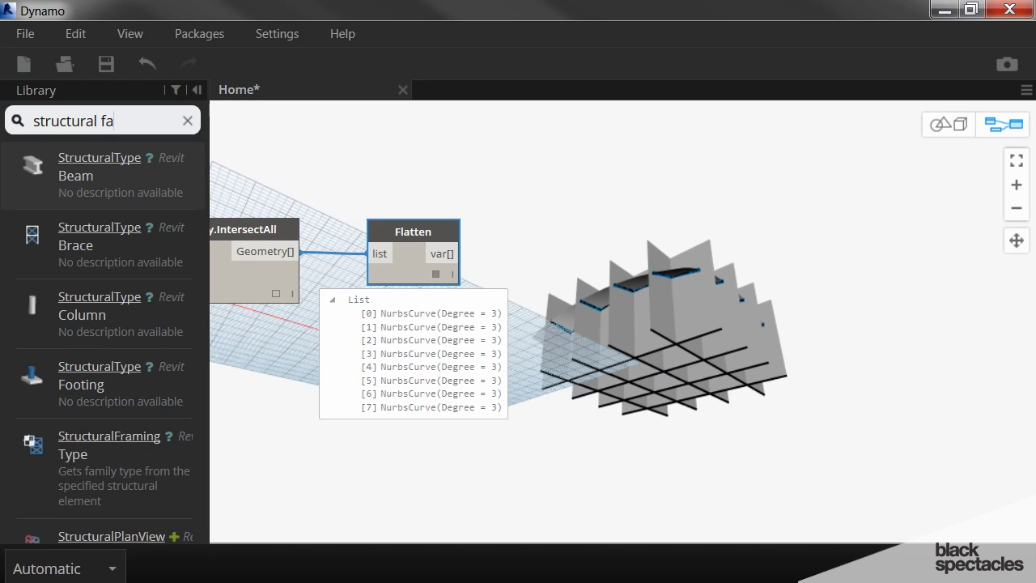
key(BackSpace)
text(raming beam)
scroll(102, 328, down, 2)
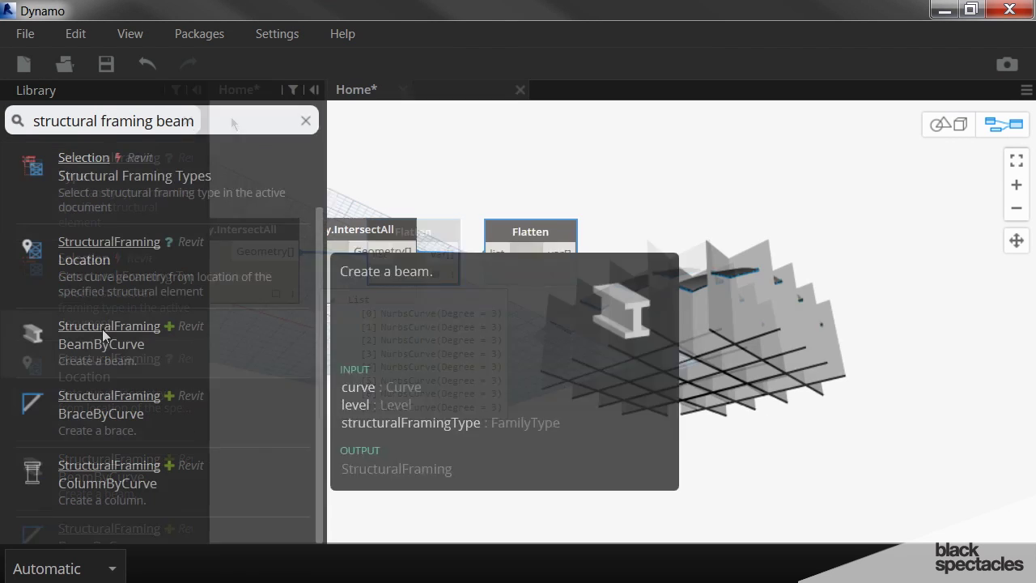
click(102, 329)
drag(732, 331, 653, 214)
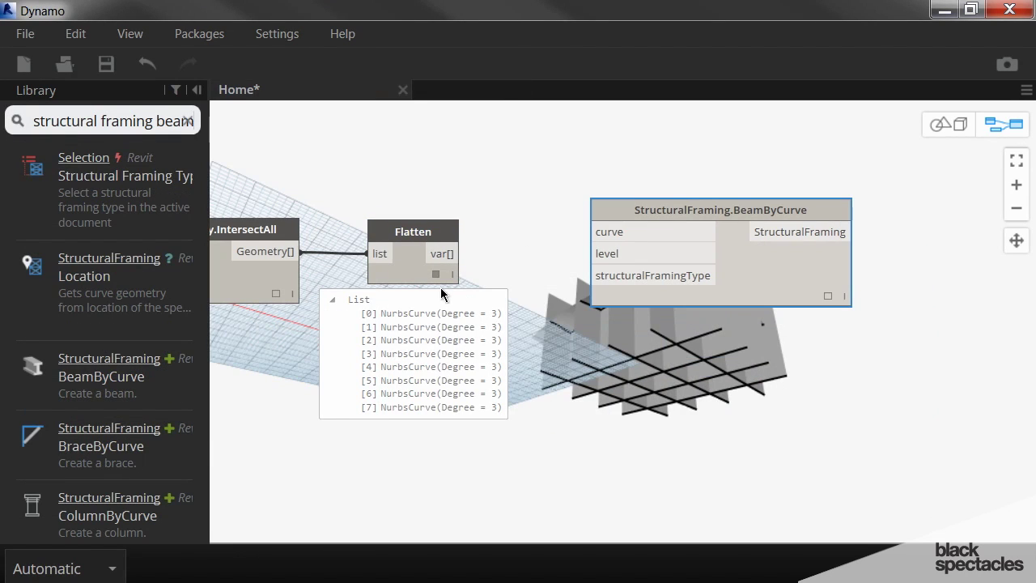
drag(452, 253, 701, 191)
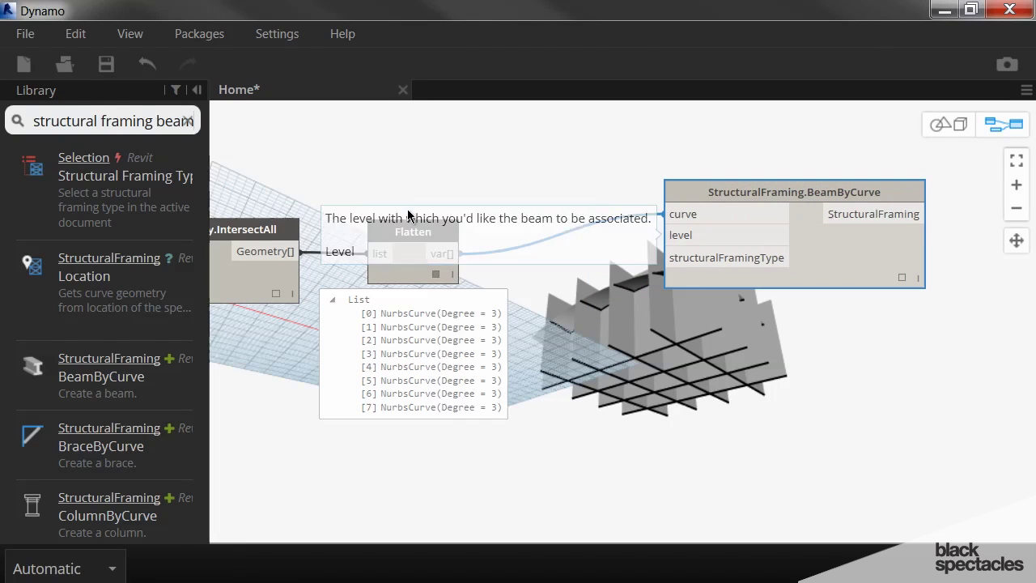
- Add a Levels node below Flatten, set it to Level 2, and connect it to the level input of StructuralFraming.BeamByCurve
click(187, 120)
text(level)
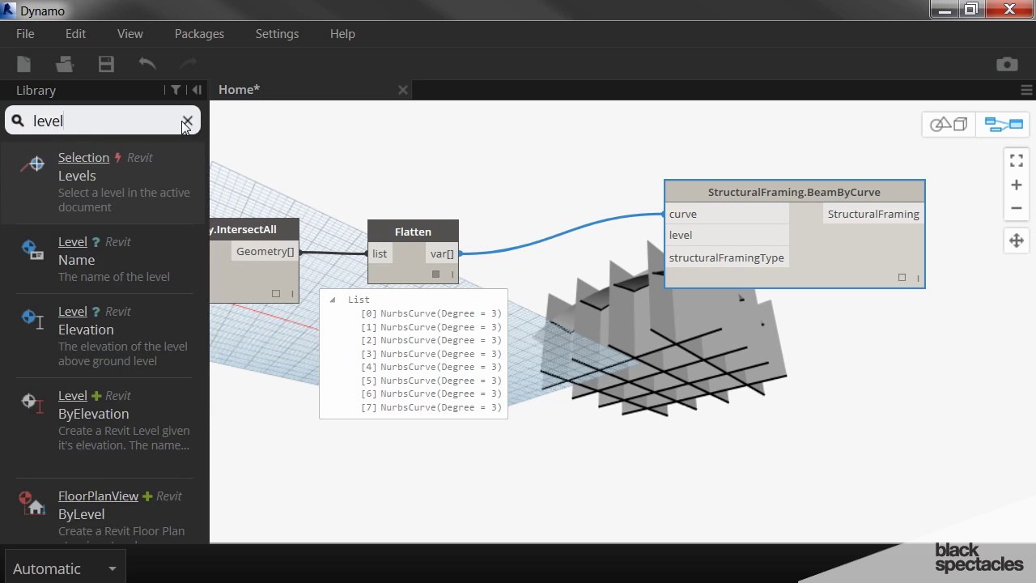
click(106, 186)
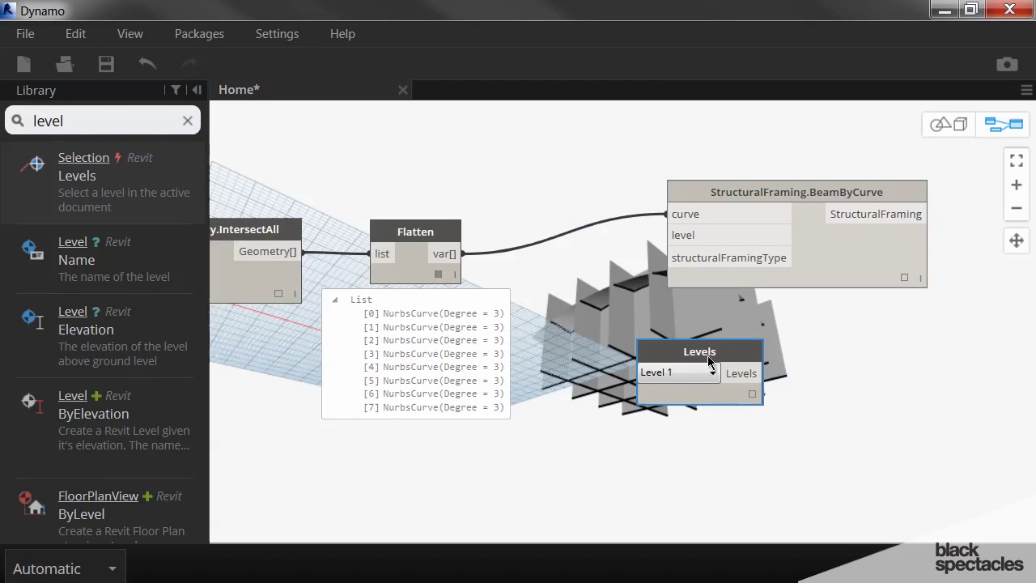
drag(707, 355, 666, 235)
click(513, 365)
click(457, 398)
drag(517, 345, 488, 321)
drag(761, 196, 801, 221)
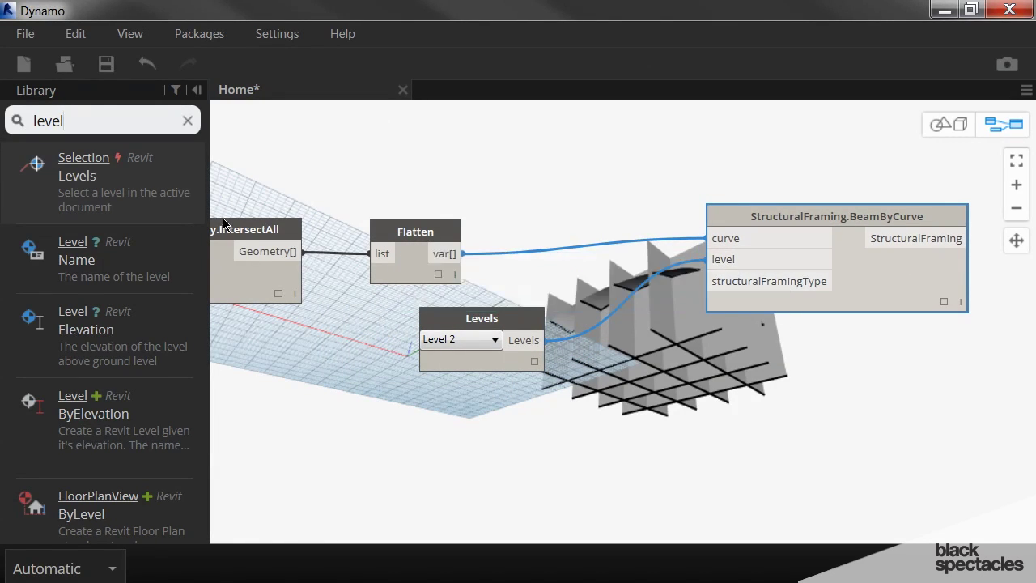
- Search the library for structural framing, add a Structural Framing Types node, and place it below the Levels node
drag(102, 123, 2, 111)
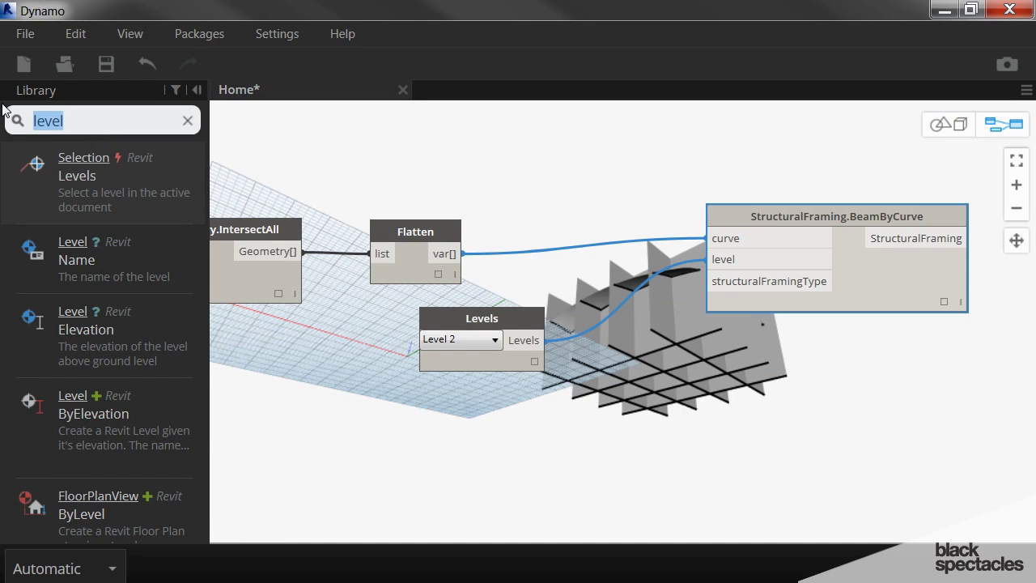
text(structru)
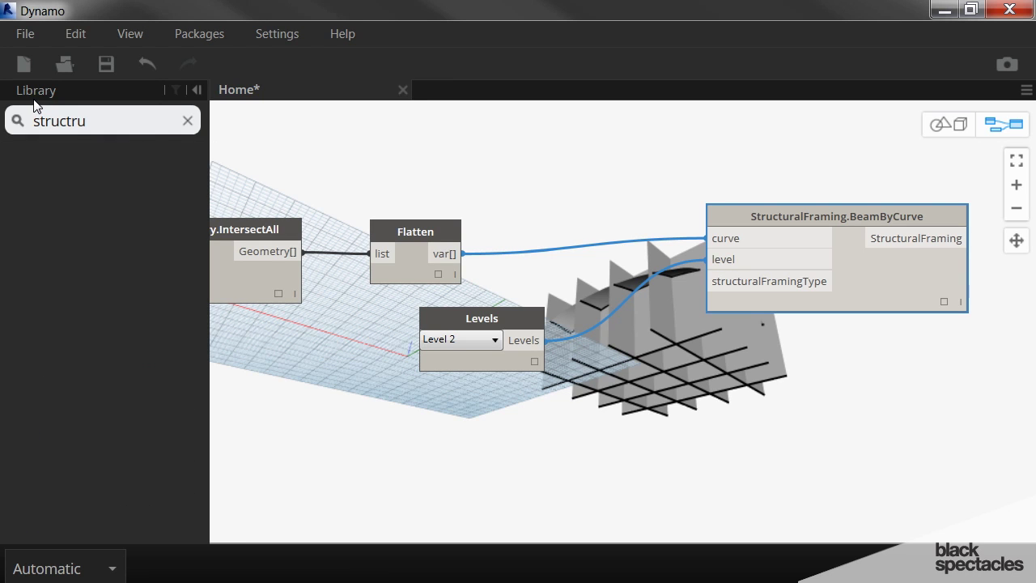
key(BackSpace)
text(al)
click(71, 120)
text(u)
key(End)
text(framing)
click(98, 276)
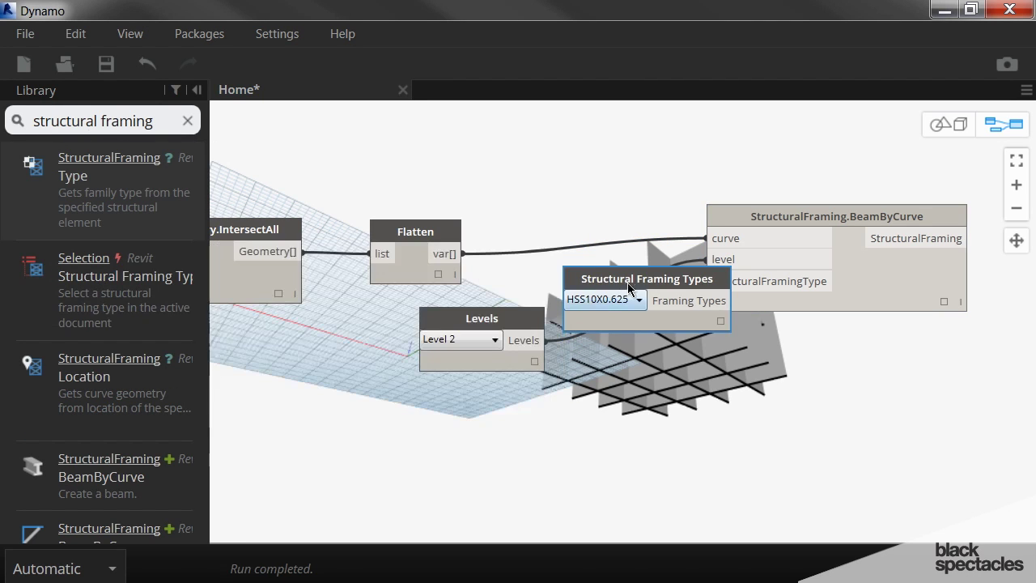
drag(627, 282, 435, 448)
- Set Structural Framing Types to W16X26 and connect its output to the structuralFramingType input of StructuralFraming.BeamByCurve
click(434, 444)
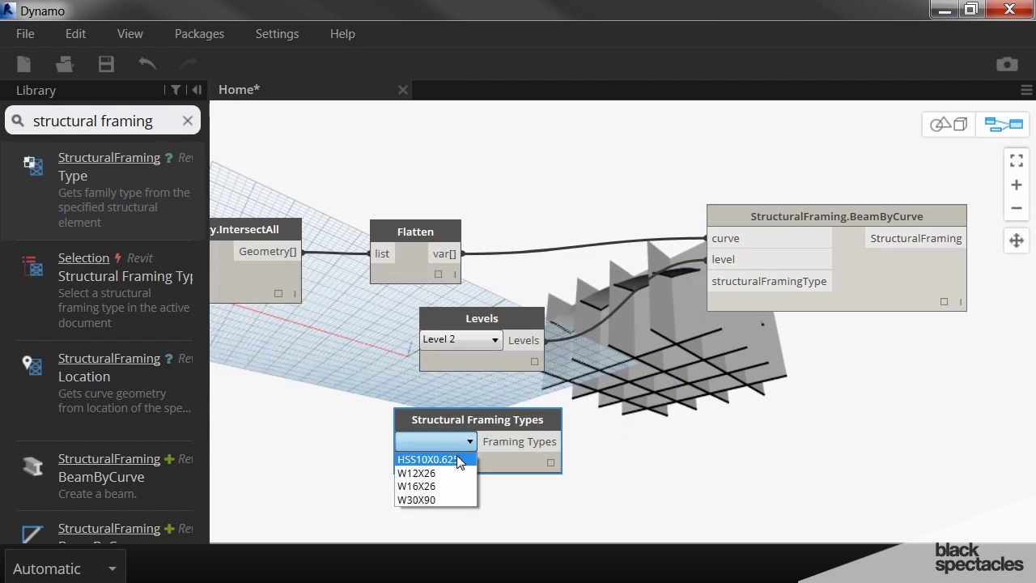
click(422, 485)
drag(912, 13, 445, 58)
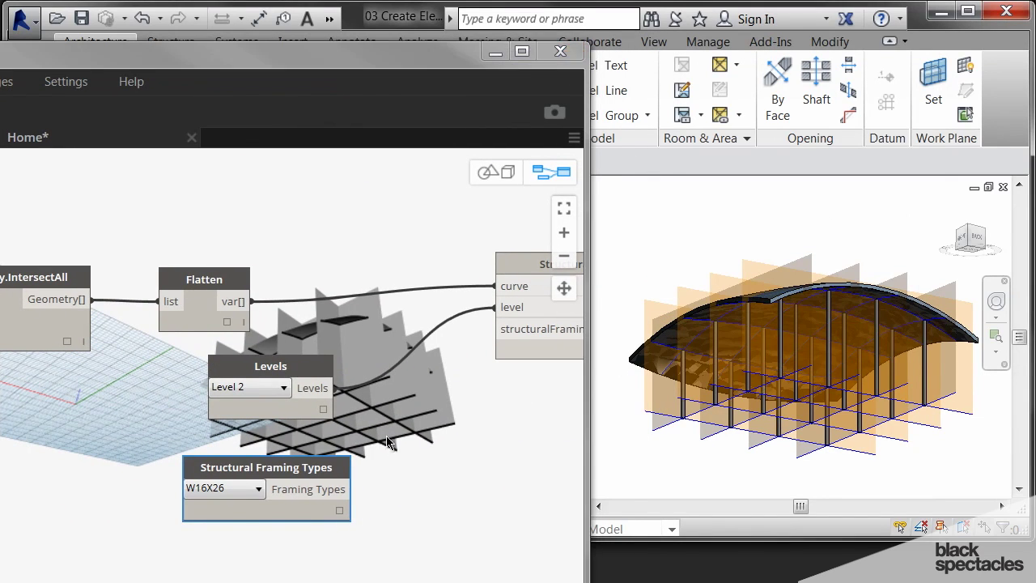
click(347, 489)
click(511, 329)
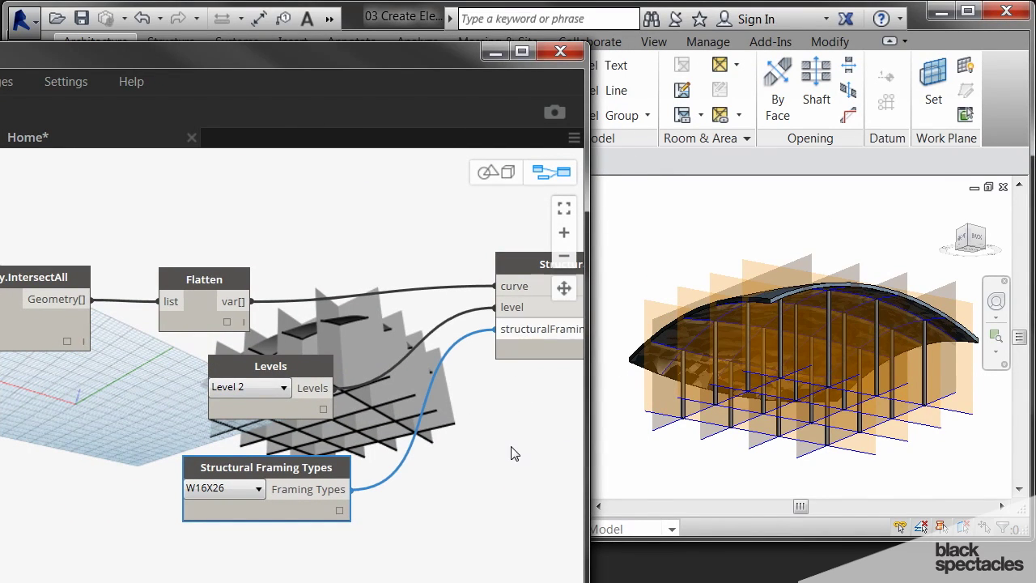
- Switch to the Revit 3D view and select the four parallel beams whose ends show along the roof's front edge
shift+middle_drag(858, 313, 750, 415)
scroll(750, 415, up, 5)
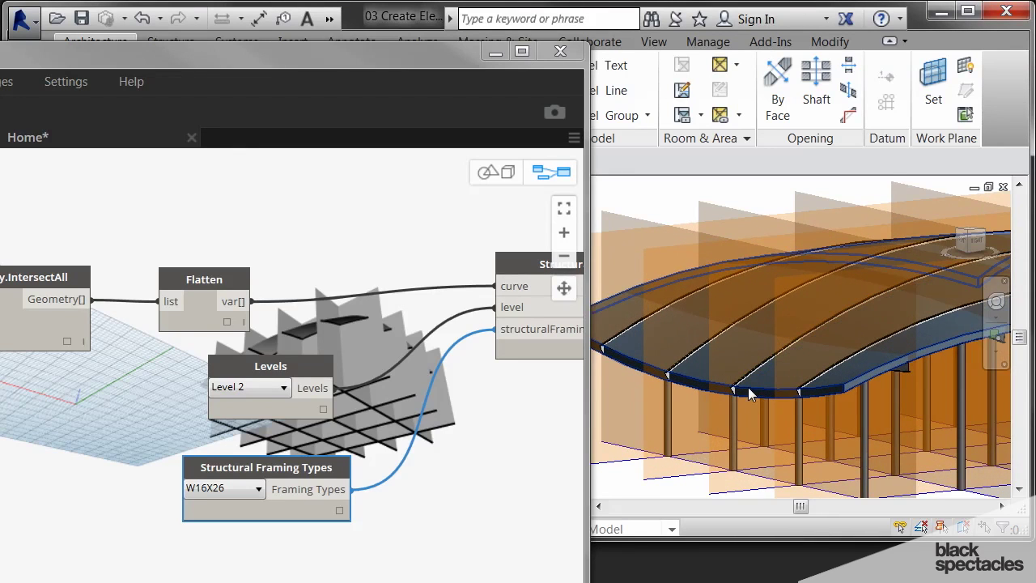
scroll(757, 435, up, 3)
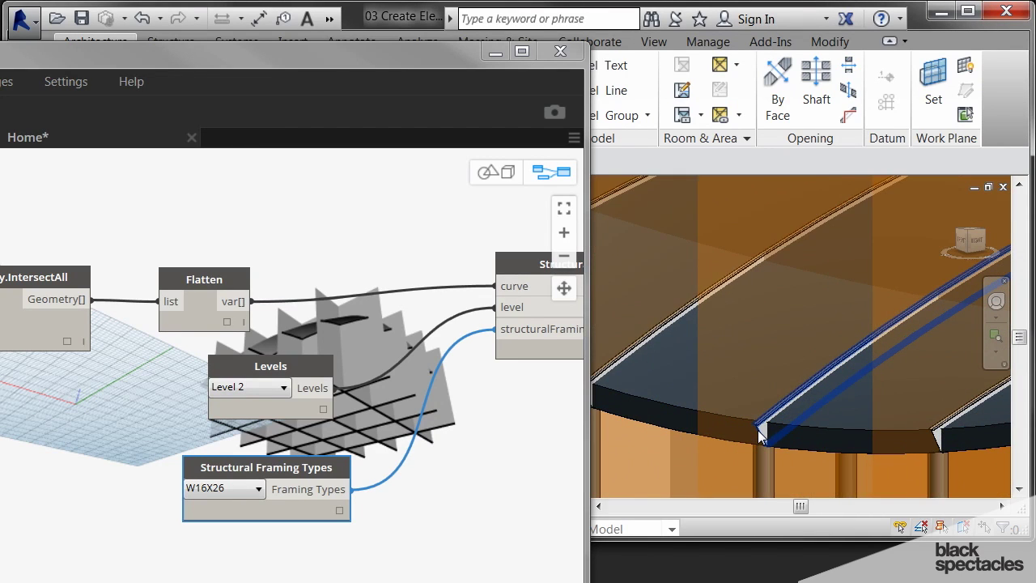
scroll(758, 430, down, 3)
shift+middle_drag(757, 430, 701, 400)
scroll(658, 390, up, 2)
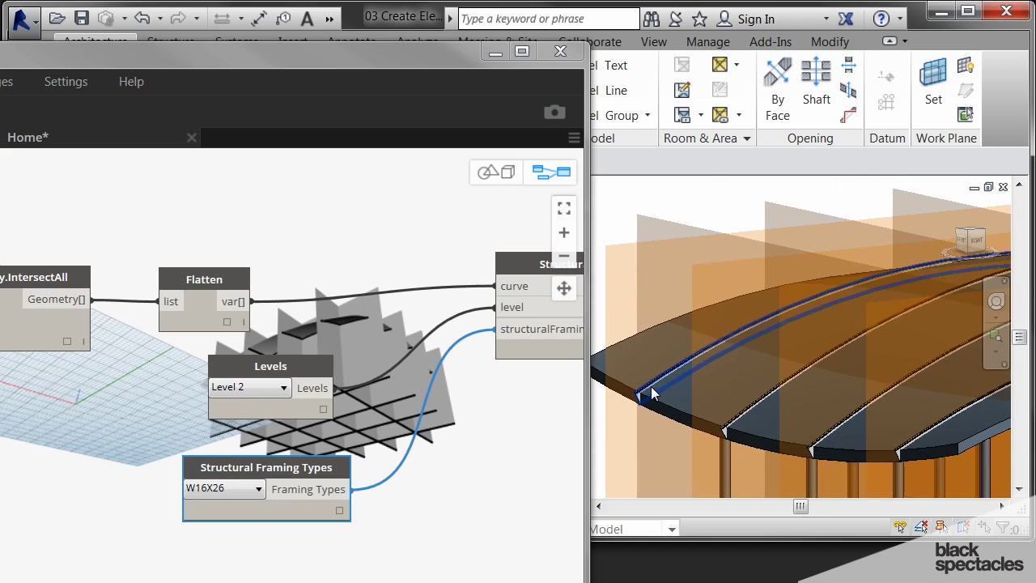
click(650, 386)
ctrl+click(726, 431)
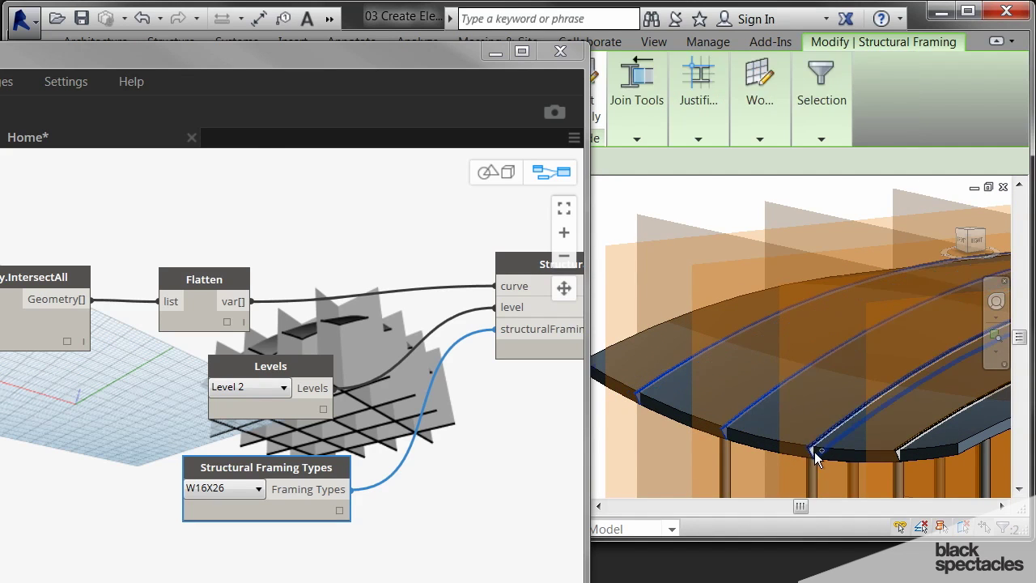
ctrl+click(814, 451)
ctrl+click(899, 455)
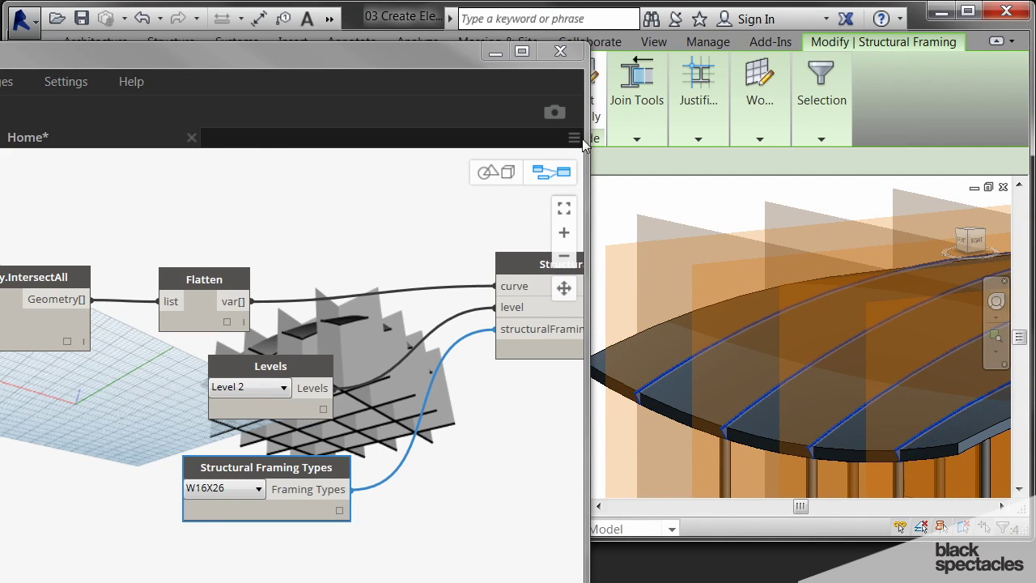
- Display the properties of the selected beams and set their Cross-Section Rotation to 0
drag(452, 59, 446, 386)
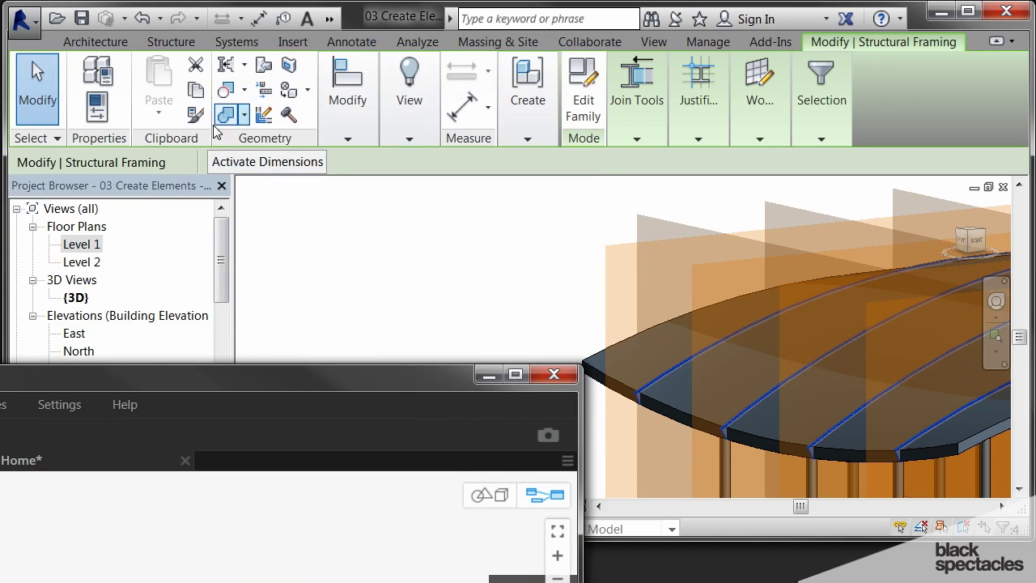
click(98, 103)
drag(215, 387, 206, 472)
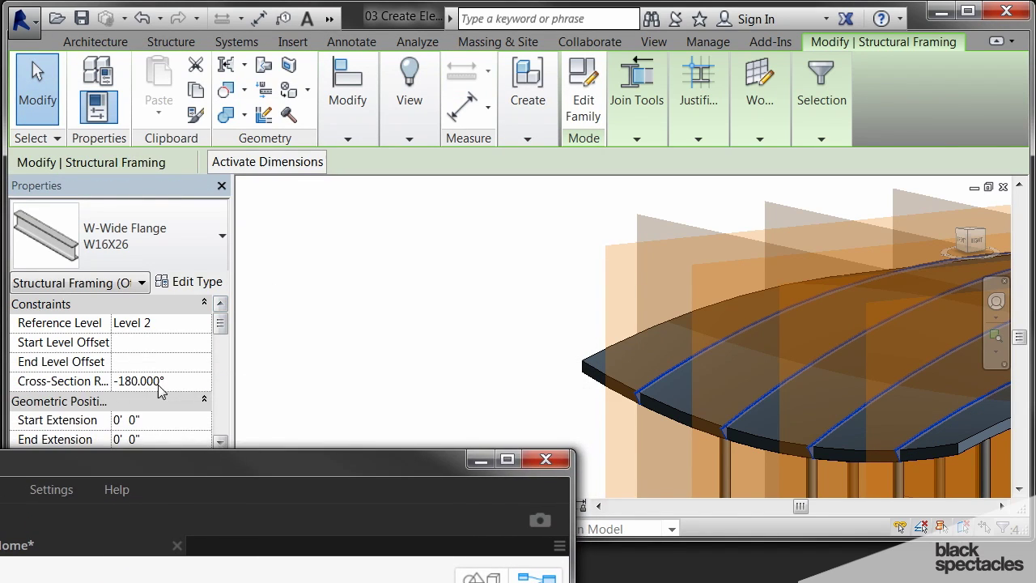
click(170, 384)
drag(167, 382, 97, 385)
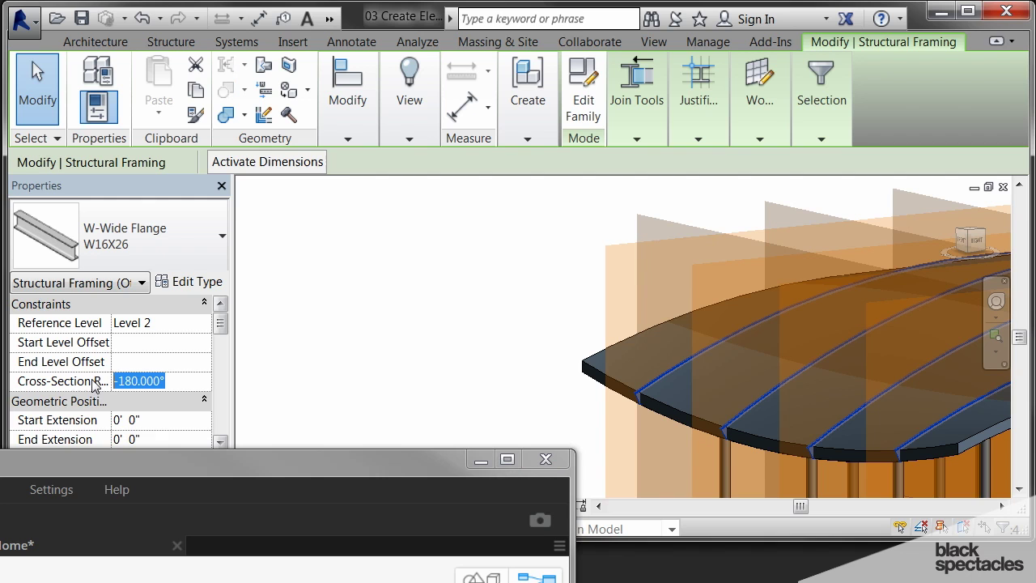
text(0)
click(347, 365)
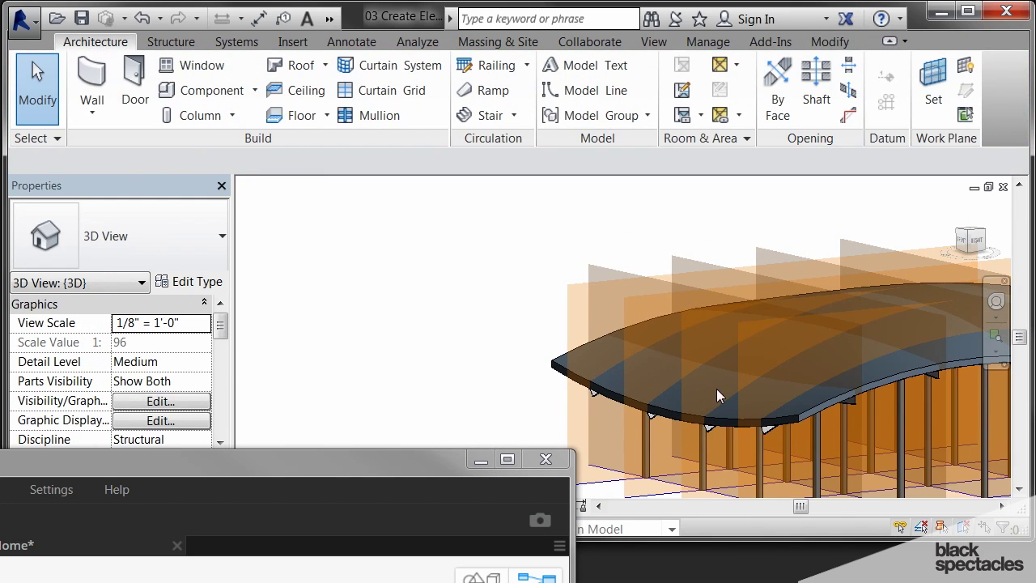
- Examine the beams beneath the curved roof from the side and from below, and bring the Dynamo graph back into view
shift+middle_drag(768, 420, 635, 374)
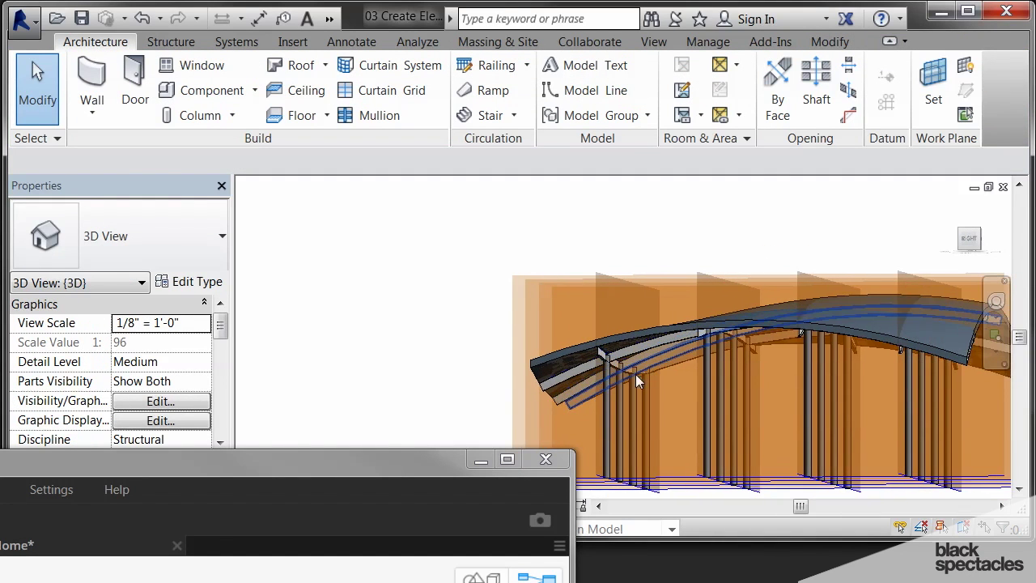
shift+middle_drag(572, 355, 598, 405)
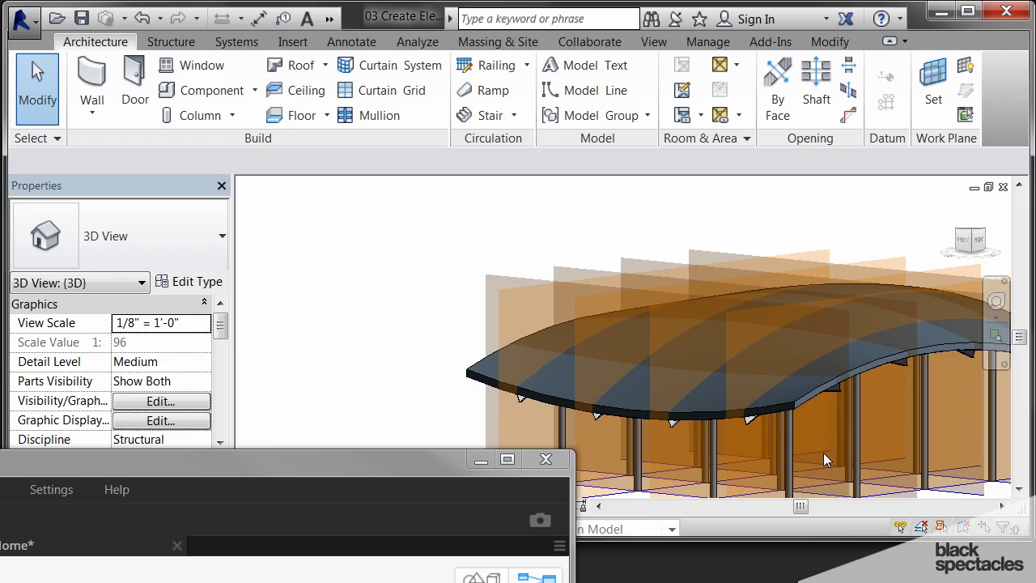
scroll(852, 440, down, 1)
shift+middle_drag(852, 434, 633, 337)
scroll(715, 399, up, 2)
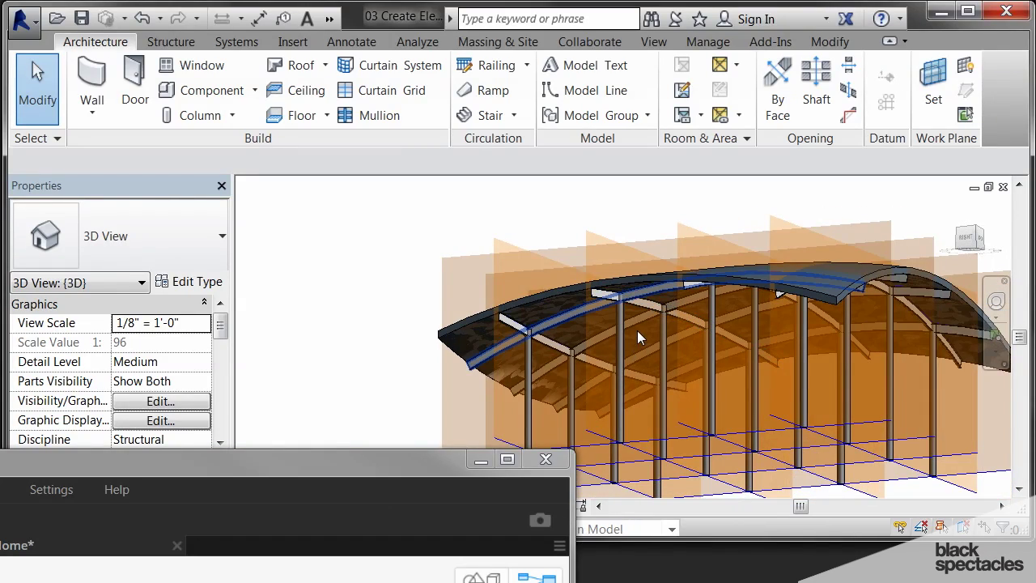
drag(370, 455, 504, 311)
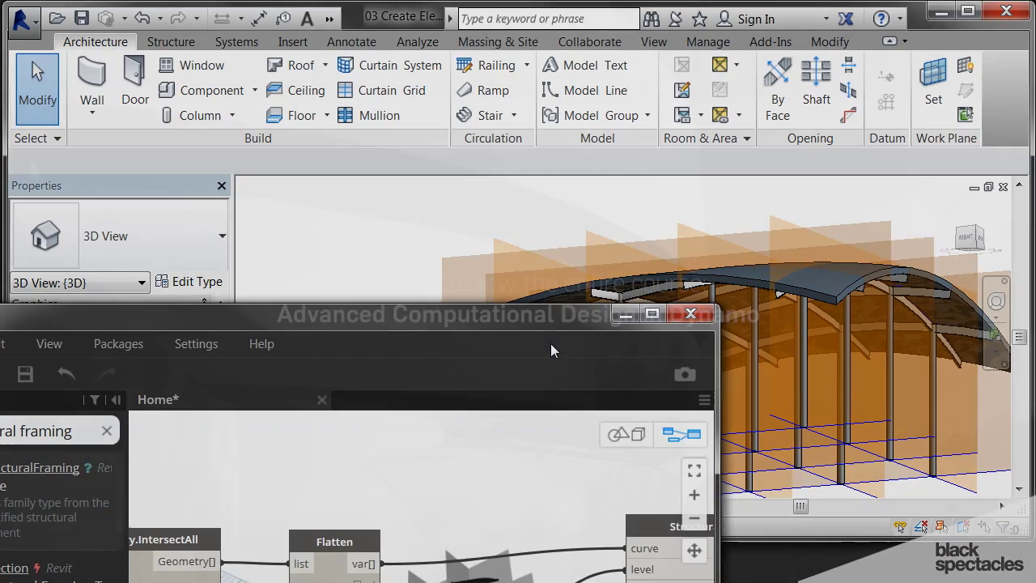